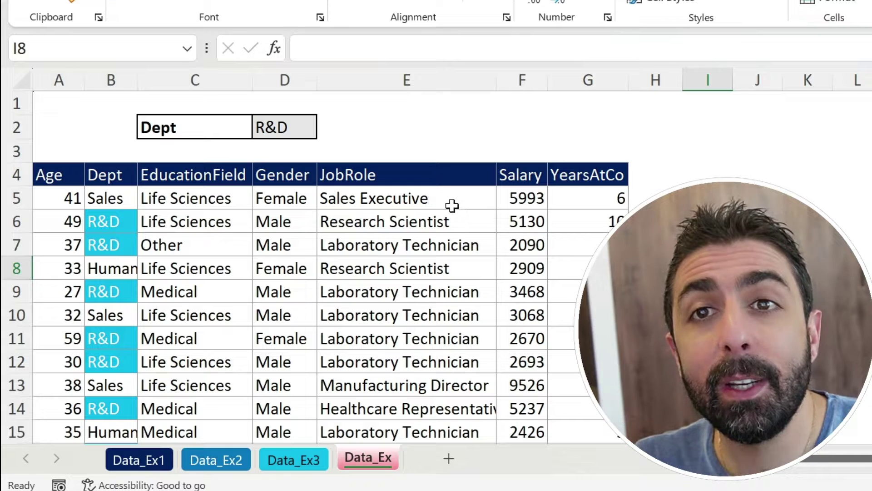
On Data_Ex, choose Human Resources from D2's Dept dropdown
left_click(293, 123)
left_click(325, 131)
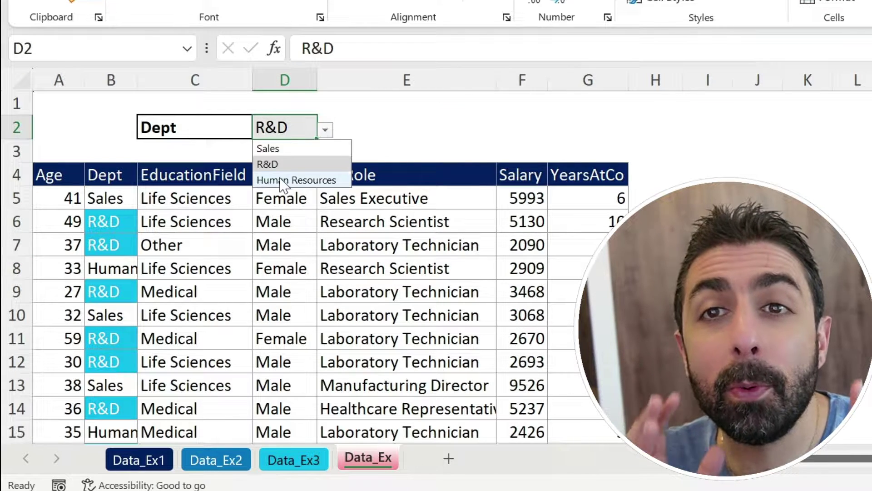
left_click(283, 180)
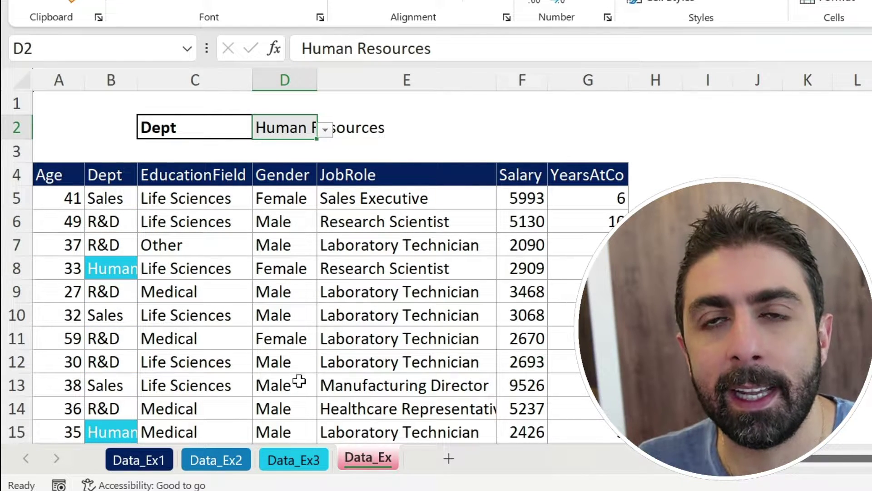
On Data_Ex3, set Dept in B2 to R&D and the salary threshold in E2 to 3000
left_click(304, 460)
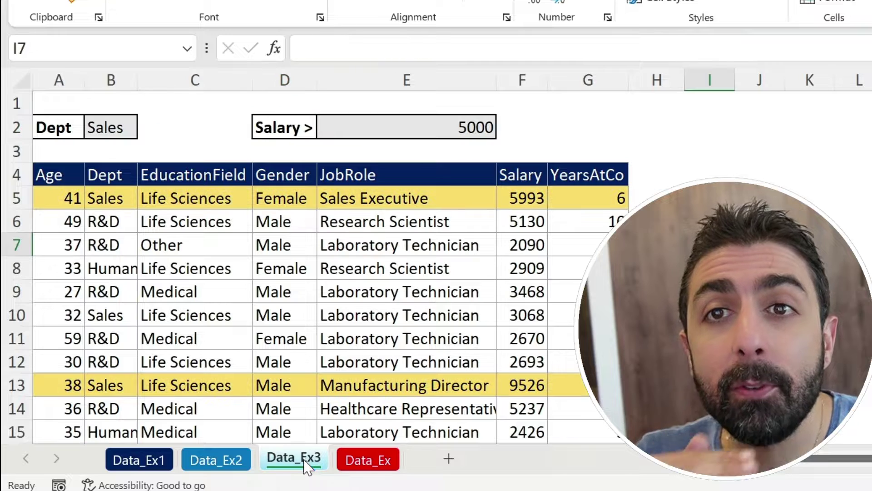
left_click(103, 132)
left_click(145, 130)
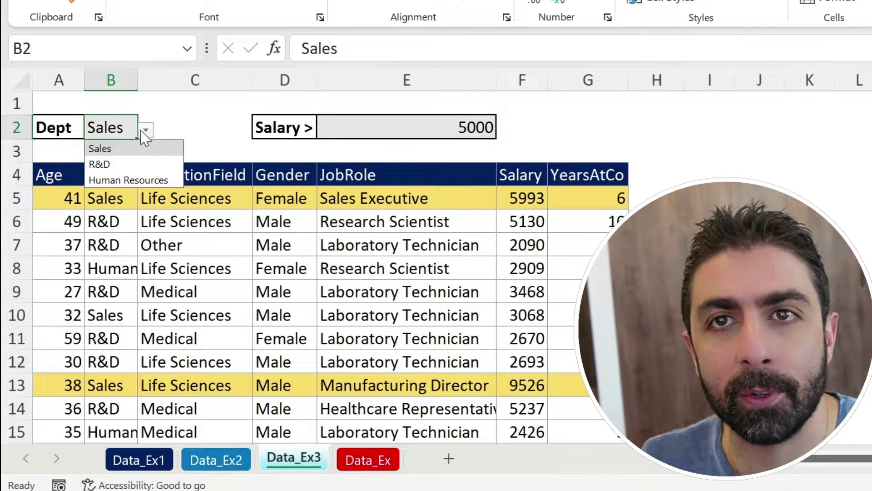
left_click(125, 167)
left_click(421, 119)
type("300")
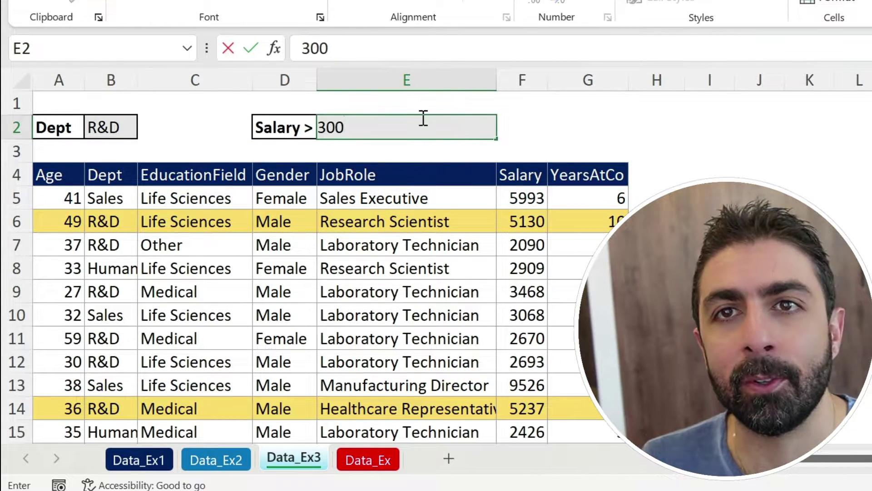
type("0")
key("Return")
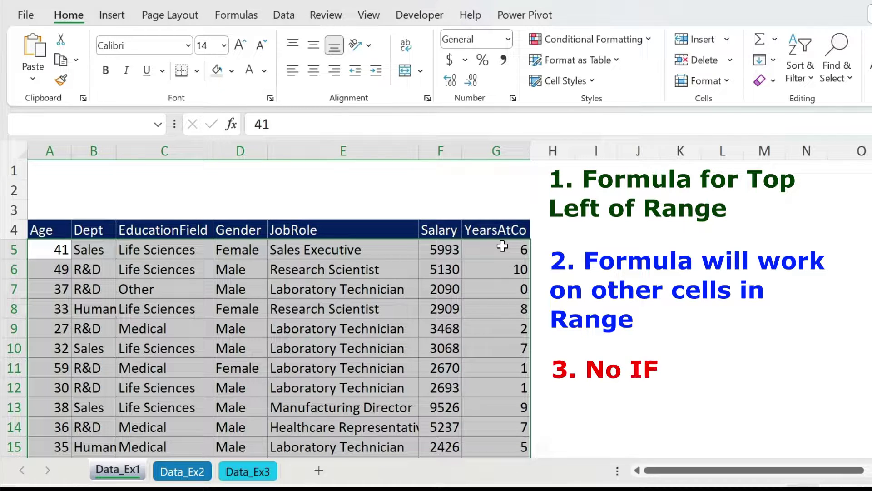
Select cell H5 on the Data_Ex1 sheet to start a test formula
left_click(553, 248)
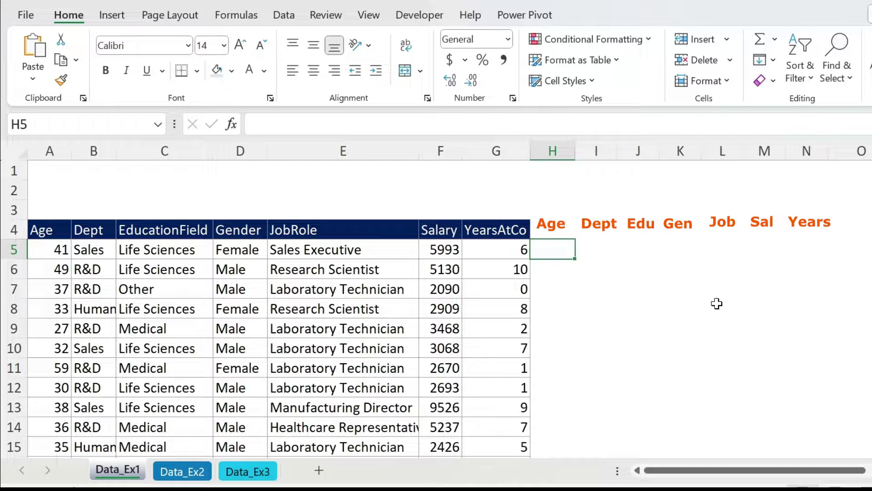
Enter the test formula =B5="Sales" in H5
type("=")
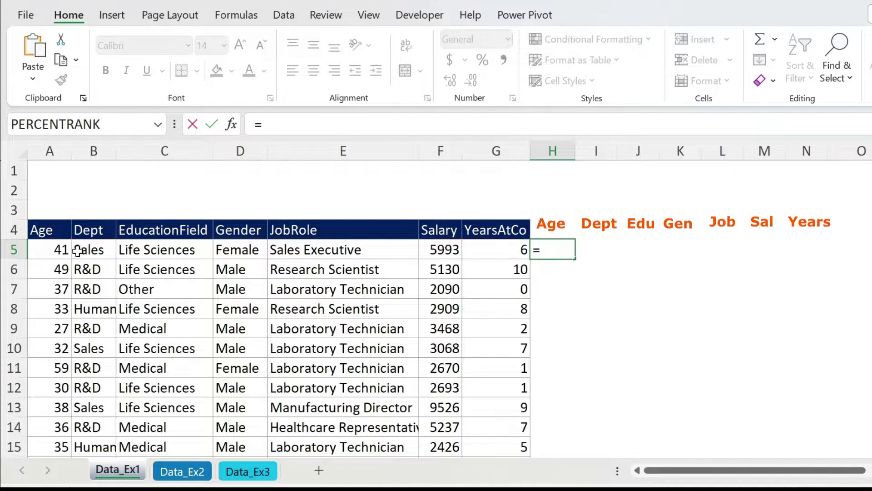
left_click(94, 248)
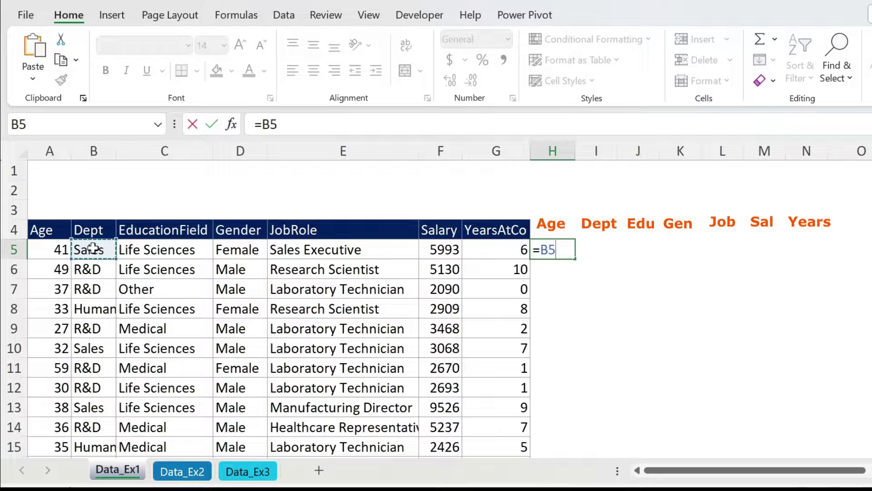
type("=\"SAl")
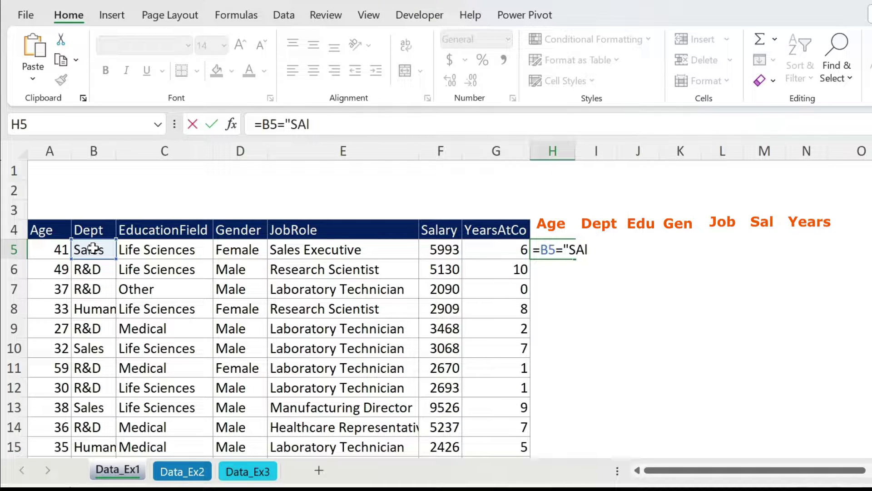
key("BackSpace")
type("ales")
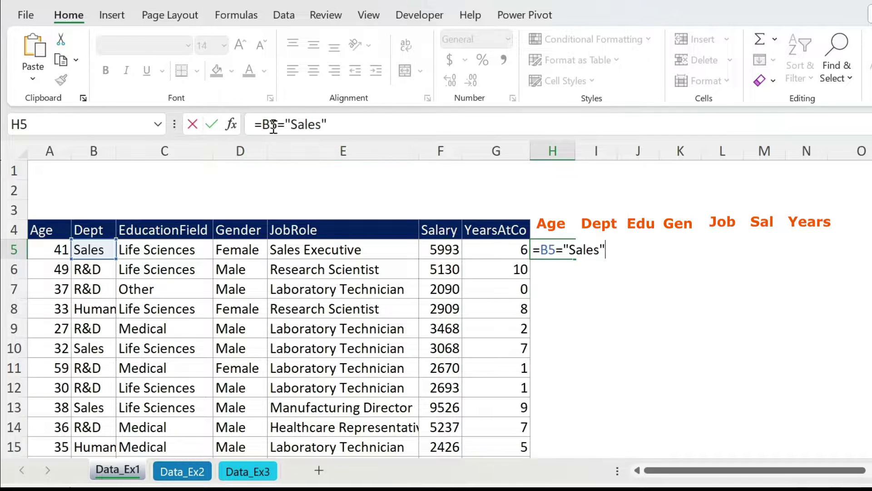
key("Return")
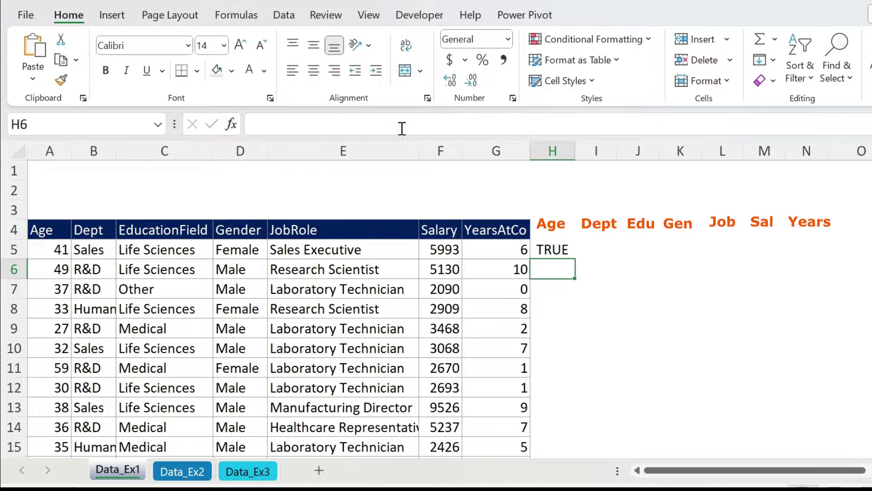
Copy the H5 formula down to H10 and across to N5
left_click(563, 253)
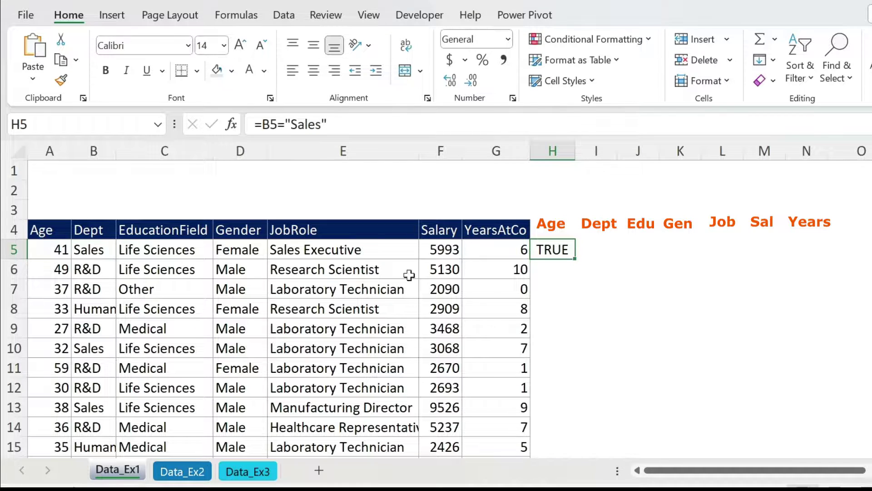
left_click_drag(576, 260, 577, 358)
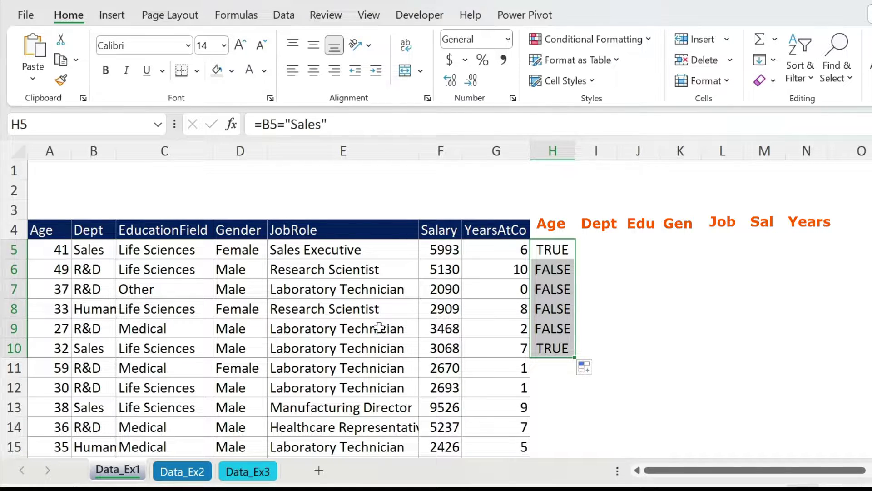
left_click(573, 252)
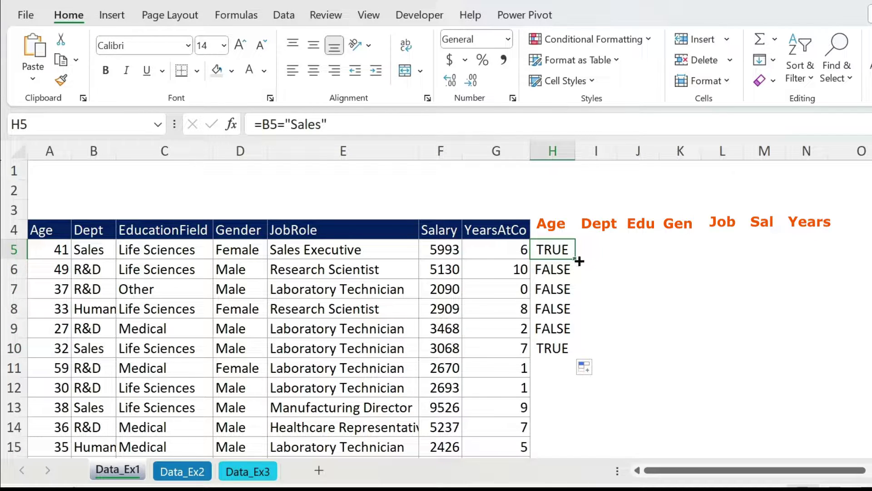
left_click_drag(579, 260, 818, 250)
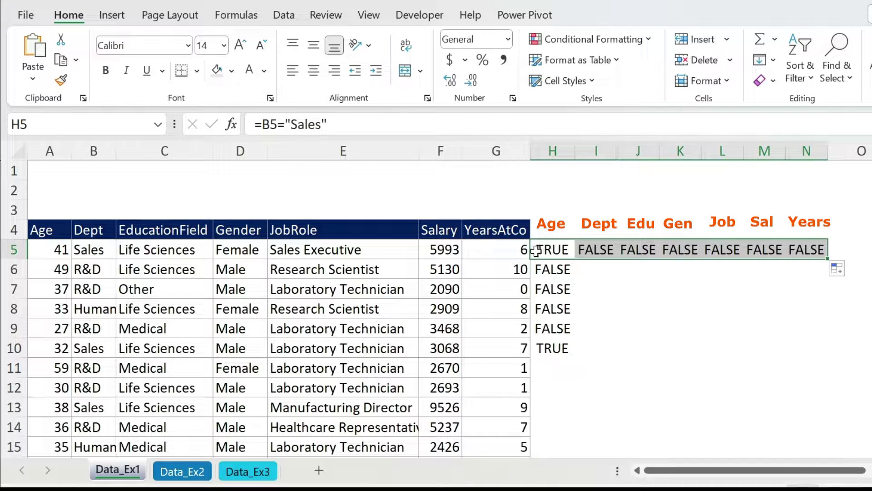
Change H5 to =$B5="Sales" and copy it across to N5
left_click(561, 248)
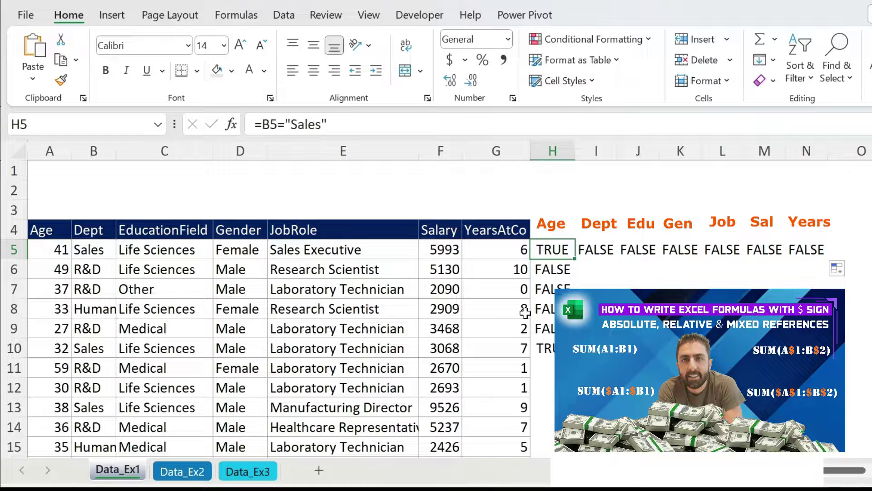
left_click(262, 124)
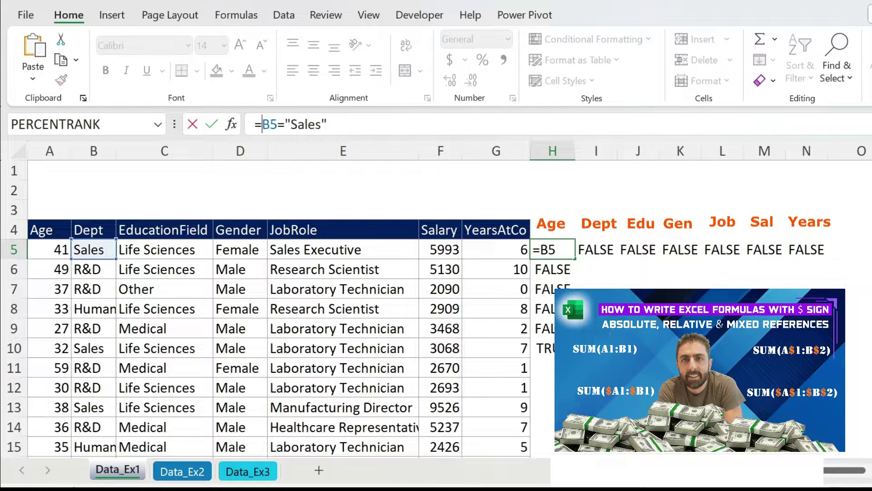
type("$")
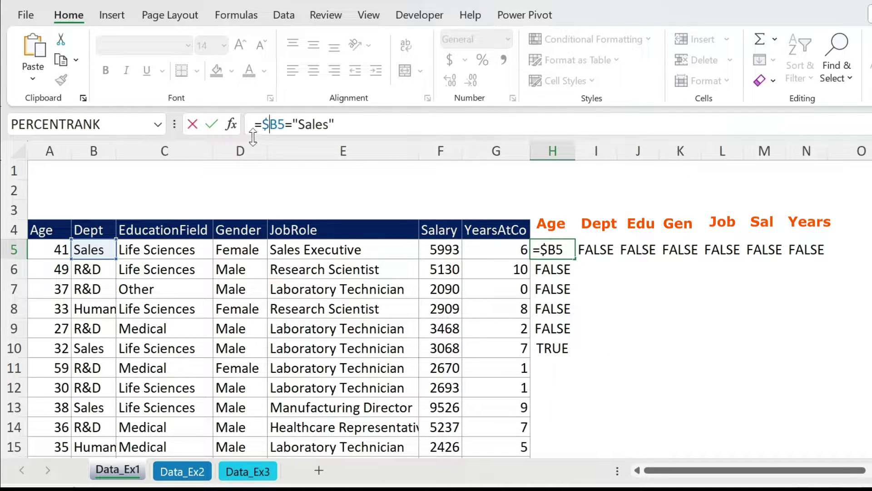
key("ctrl+Return")
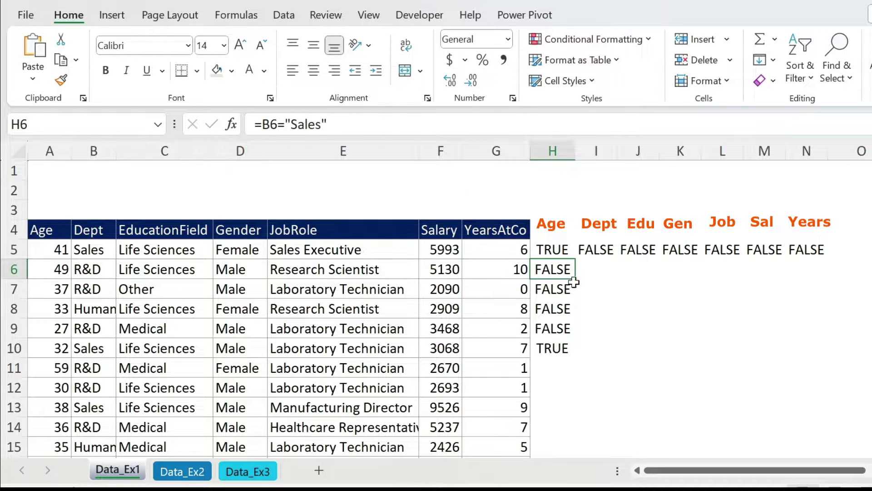
left_click(559, 249)
left_click_drag(576, 257, 813, 250)
Inspect the copied formulas in I5, J5 and down column H
left_click_drag(599, 249, 638, 249)
left_click(599, 249)
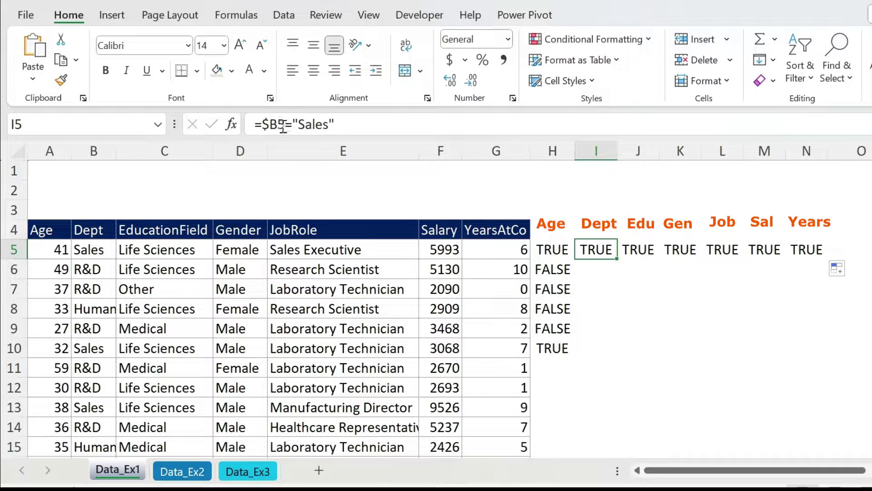
left_click_drag(554, 249, 564, 349)
left_click(550, 275)
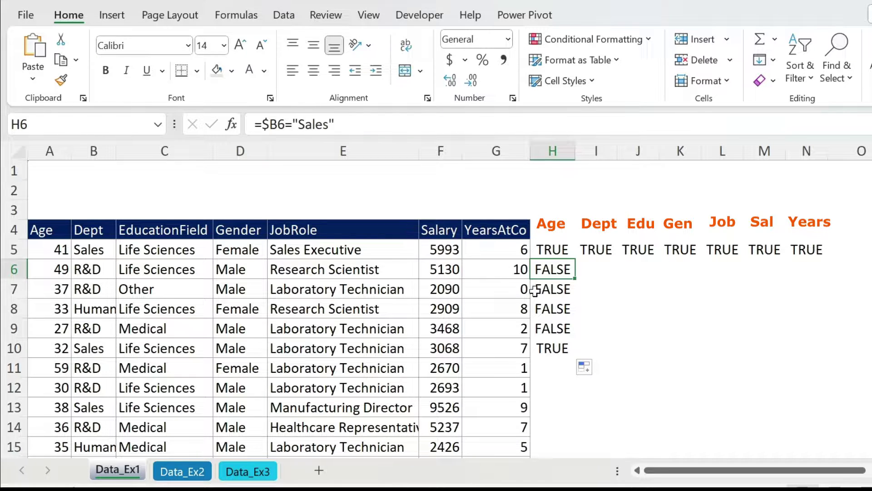
left_click(551, 289)
left_click(552, 309)
left_click(554, 329)
Fill the formula block down to the last data row and review rows 5, 6 and 10
left_click_drag(557, 250, 813, 357)
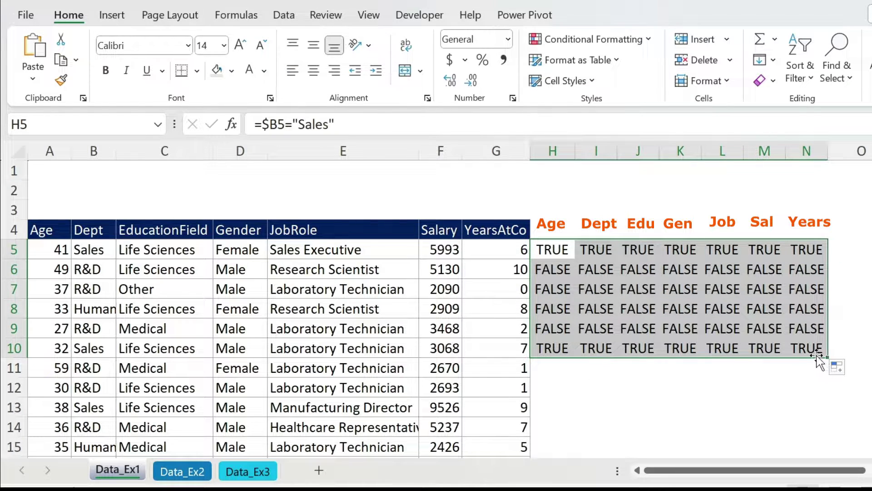
double_click(818, 357)
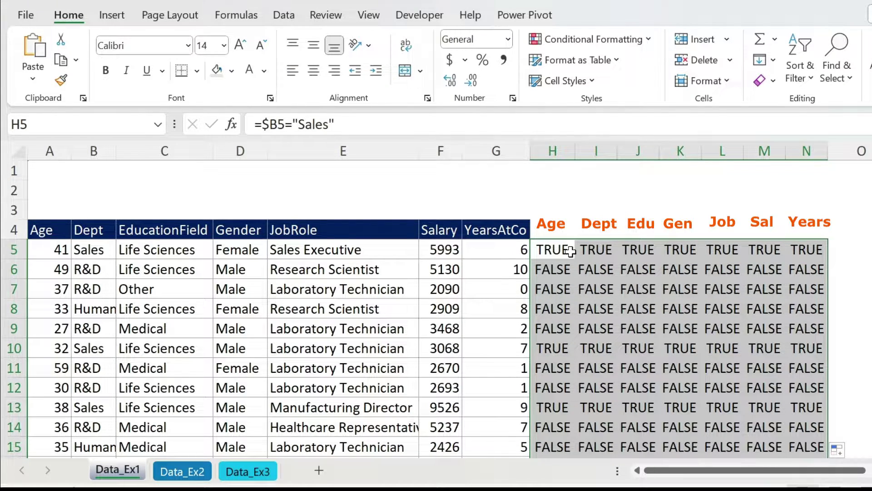
left_click_drag(570, 250, 819, 250)
left_click_drag(559, 272, 809, 272)
left_click_drag(555, 348, 805, 347)
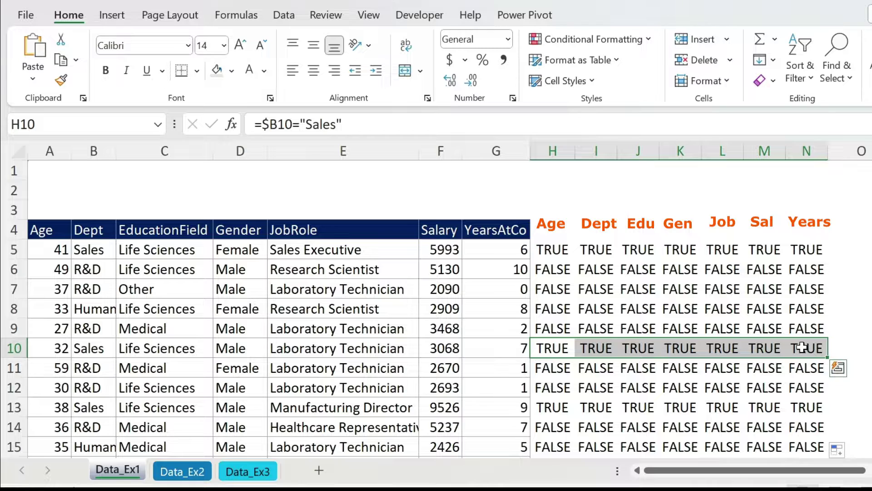
left_click(555, 249)
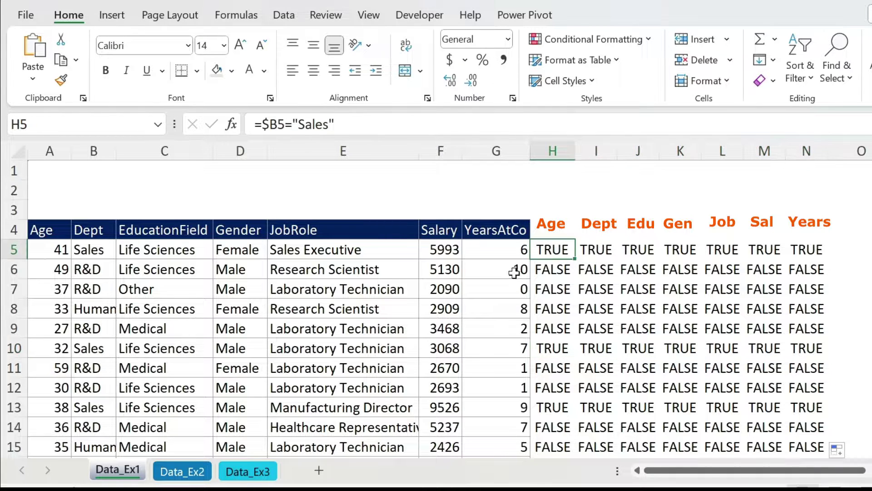
Copy H5's formula text and select the data from A5:G down to the last row
left_click_drag(352, 115, 185, 121)
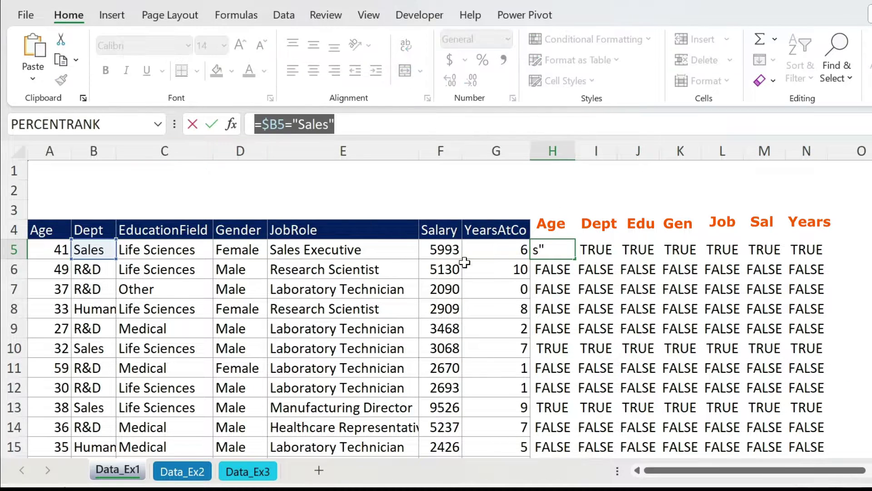
key("ctrl+c")
key("Escape")
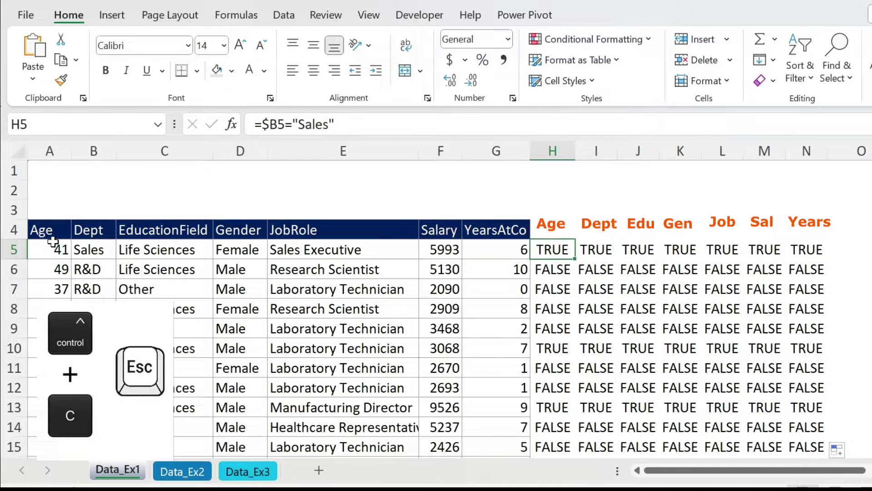
left_click(53, 249)
key("shift+Right")
key("shift+Right")
key("shift+Right")
key("shift+Right")
key("shift+Right")
key("shift+Right")
key("shift+Right")
key("shift+Left")
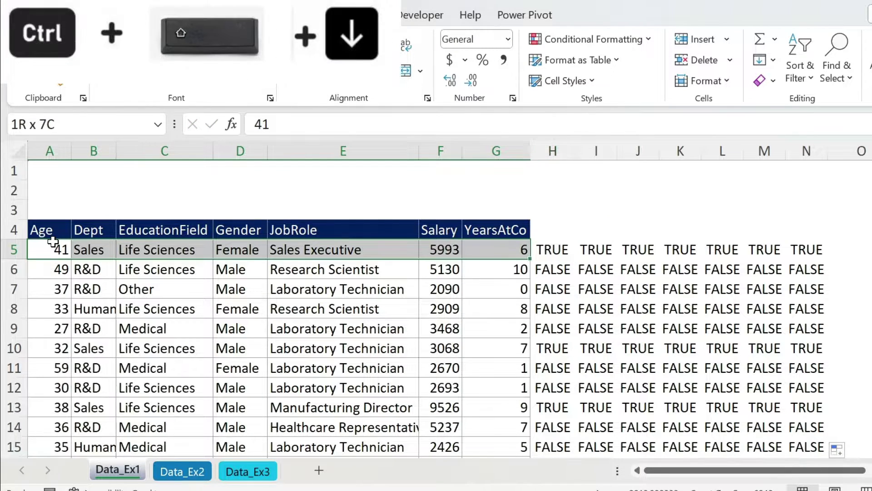
key("ctrl+shift+Down")
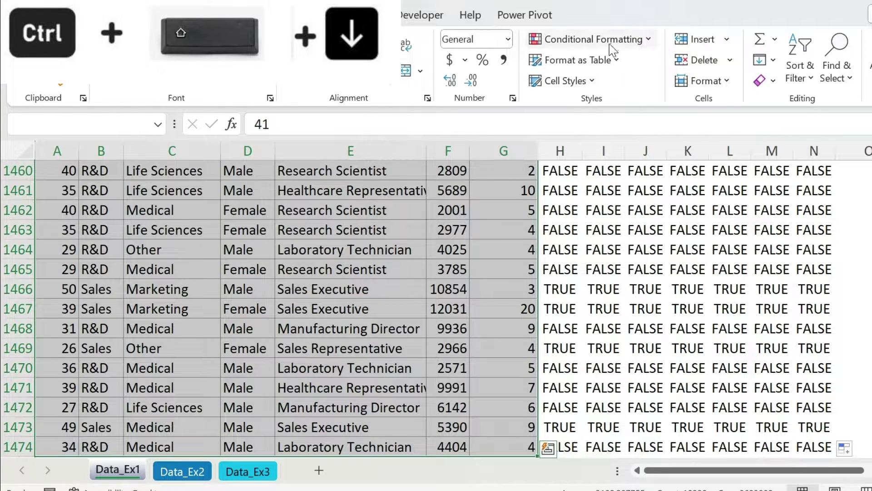
Create a formula-based conditional formatting rule with =$B5="Sales"
left_click(590, 39)
mouse_move(596, 250)
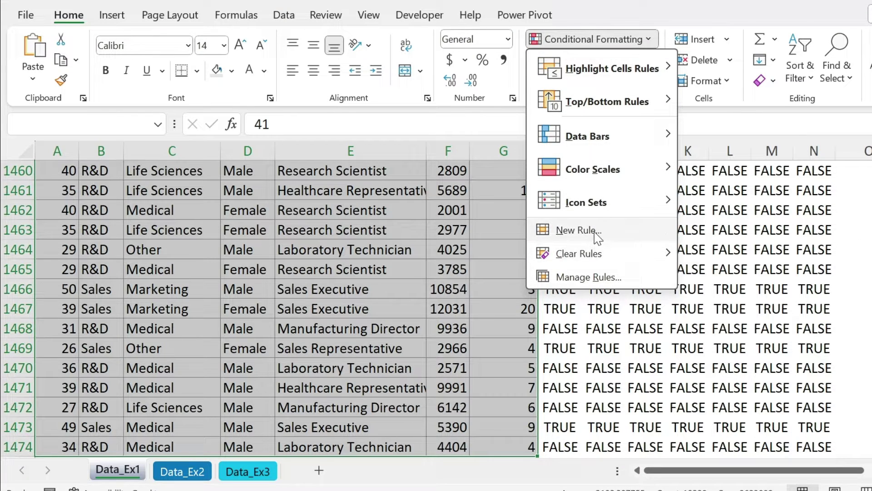
left_click(591, 233)
left_click(433, 95)
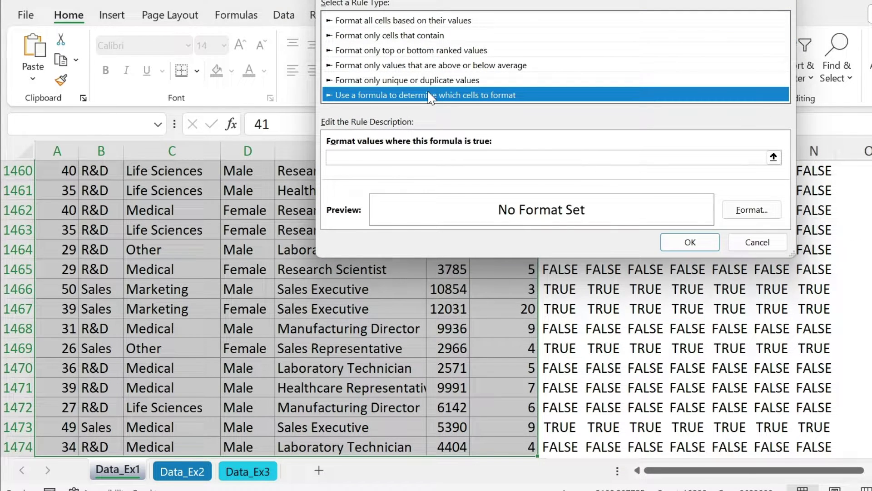
left_click(431, 158)
type("=$B5=\"Sales\"")
left_click(743, 207)
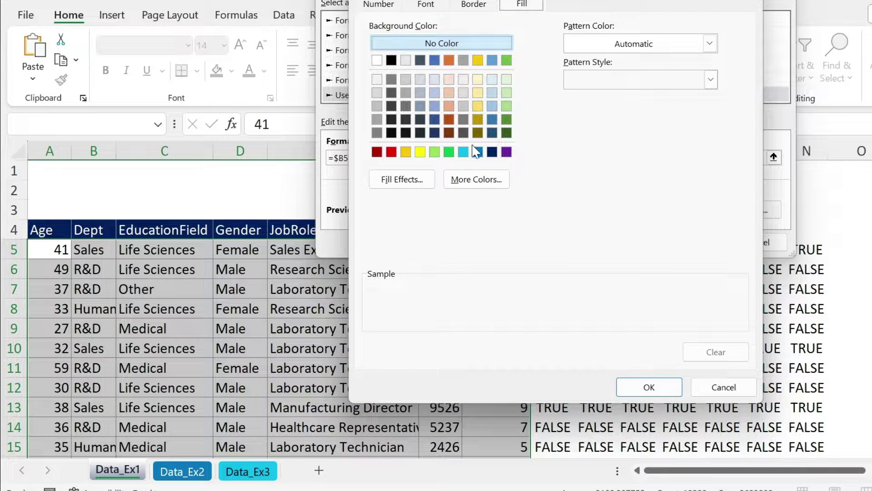
Give the Sales rule a cyan fill and light font colour, and apply it
left_click(463, 152)
left_click(427, 6)
left_click(636, 146)
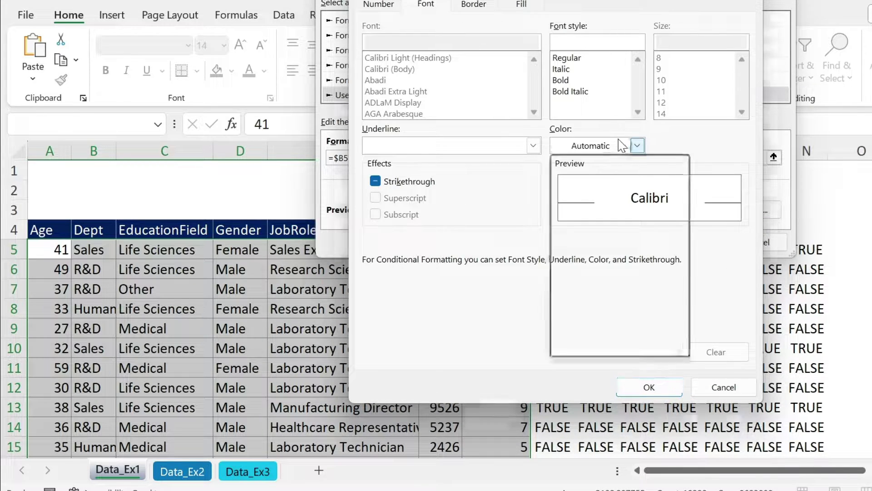
left_click(591, 274)
left_click(649, 387)
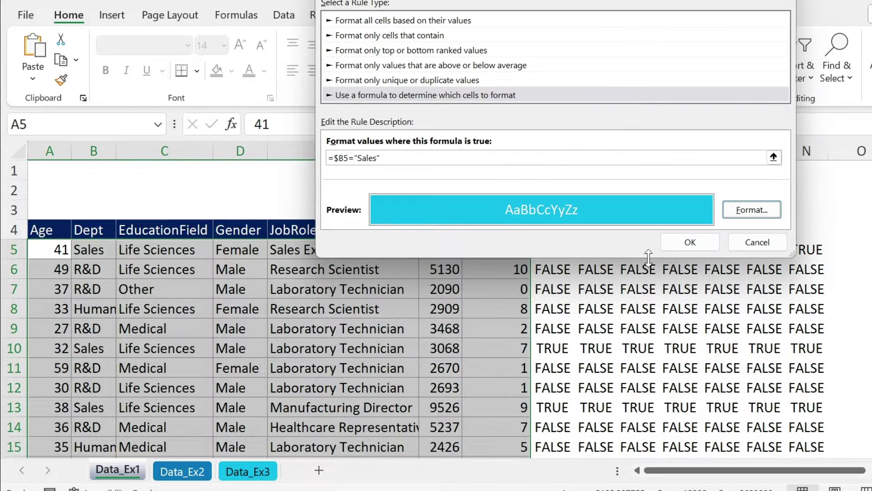
left_click(688, 245)
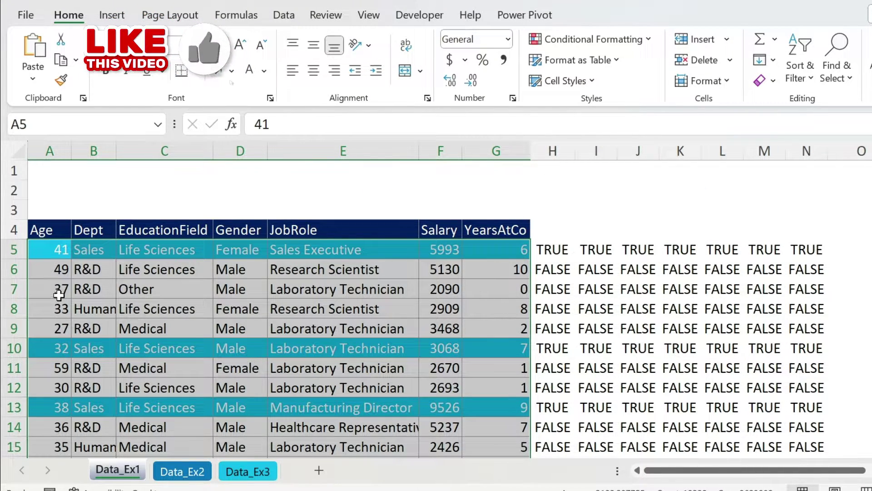
Change H5's test to =$B5="R&D" and fill it across to N5 and down to row 15
left_click(565, 244)
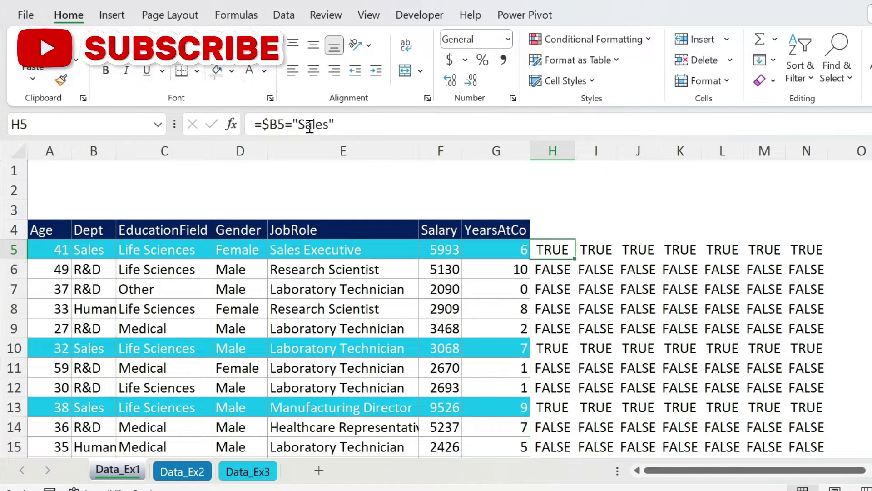
left_click_drag(293, 124, 531, 121)
key("Right")
key("Left")
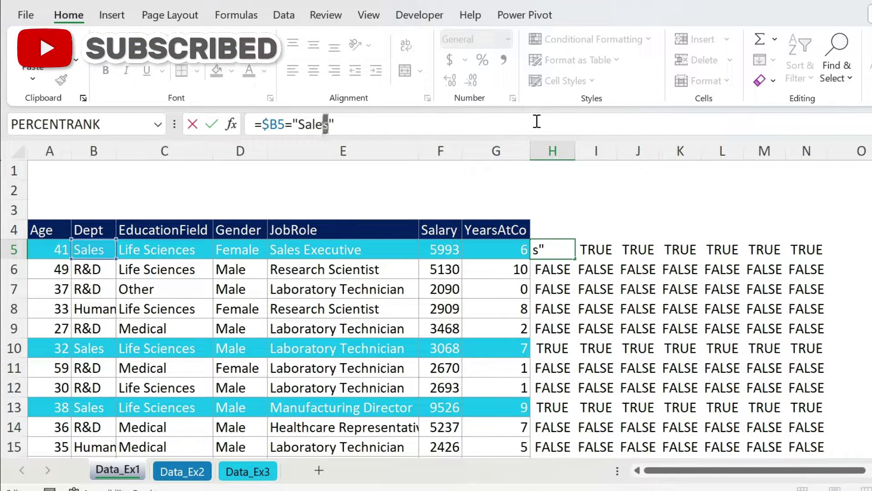
key("shift+Left")
key("shift+Left")
key("shift+Left")
key("shift+Left")
key("shift+Left")
type("R&D")
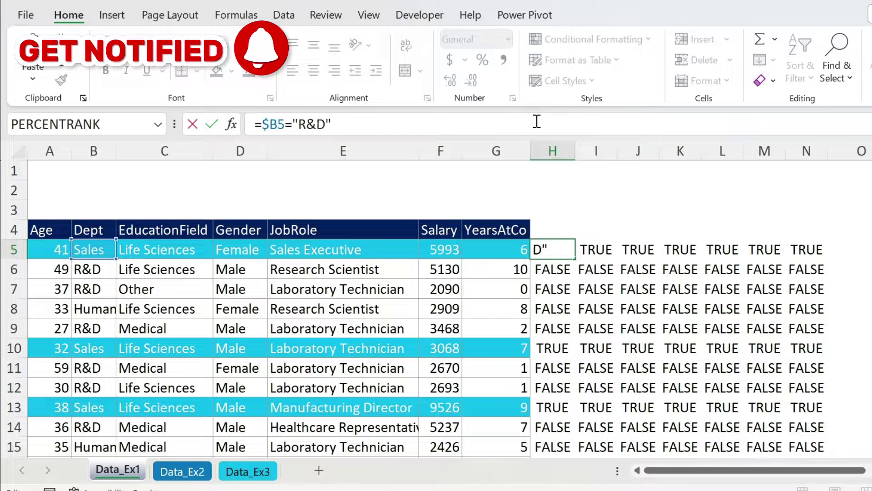
key("Return")
left_click(560, 250)
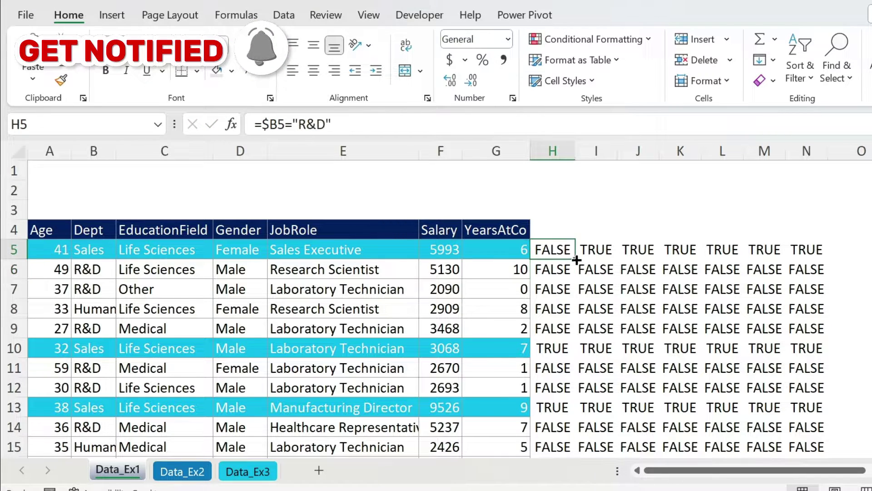
left_click_drag(576, 260, 829, 250)
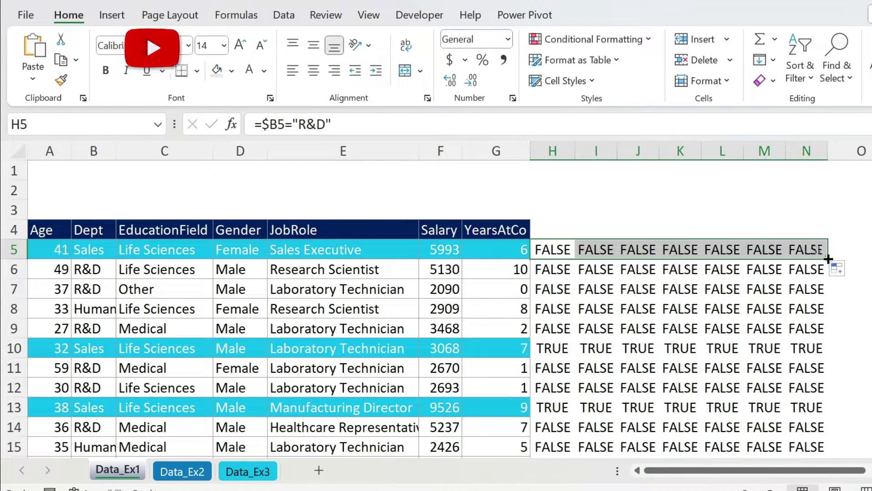
double_click(827, 258)
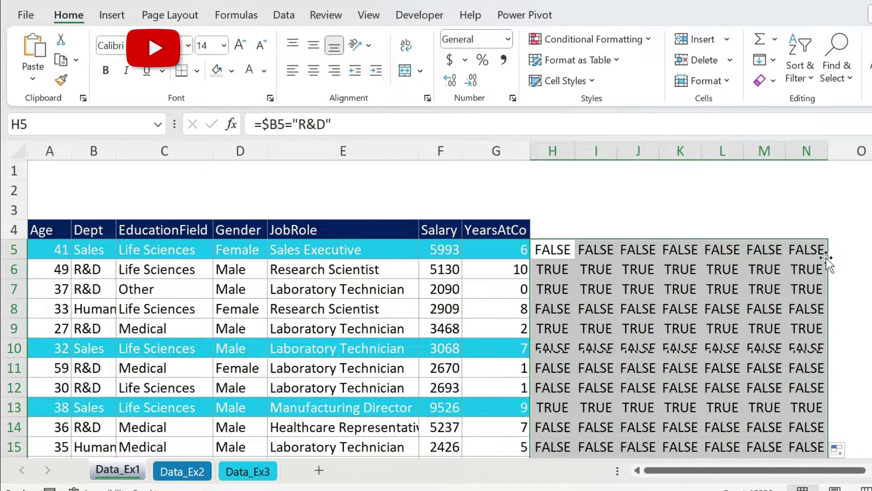
Copy H5's formula text and begin selecting the data row from A5 to G5
left_click(552, 249)
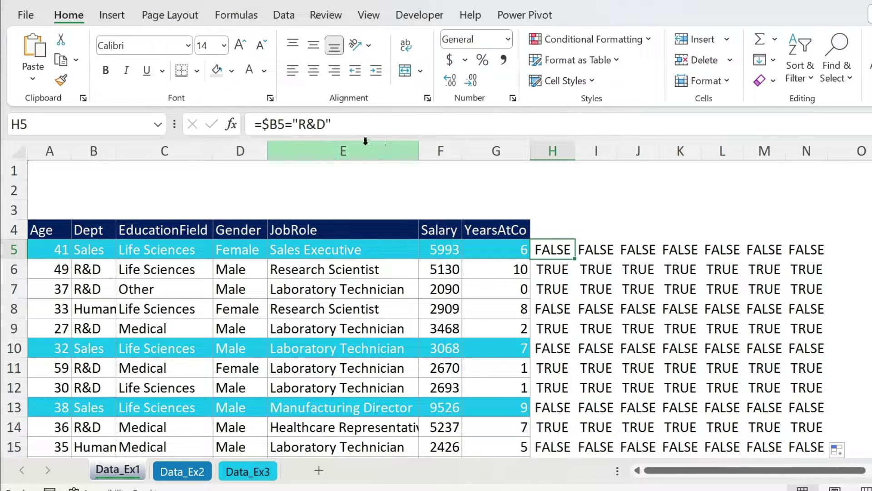
left_click(336, 123)
key("shift+Home")
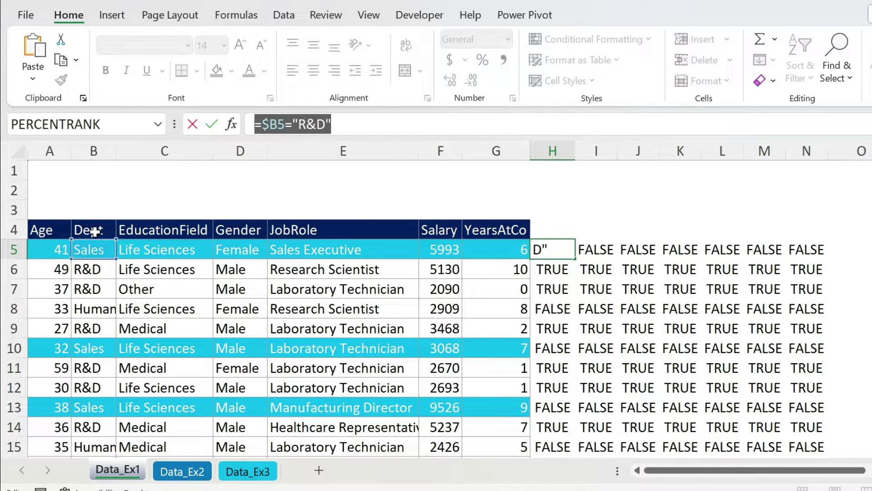
key("ctrl+c")
key("Escape")
left_click(49, 245)
key("shift+Right")
key("shift+Right")
key("shift+Right")
key("shift+Right")
key("shift+Right")
key("shift+Right")
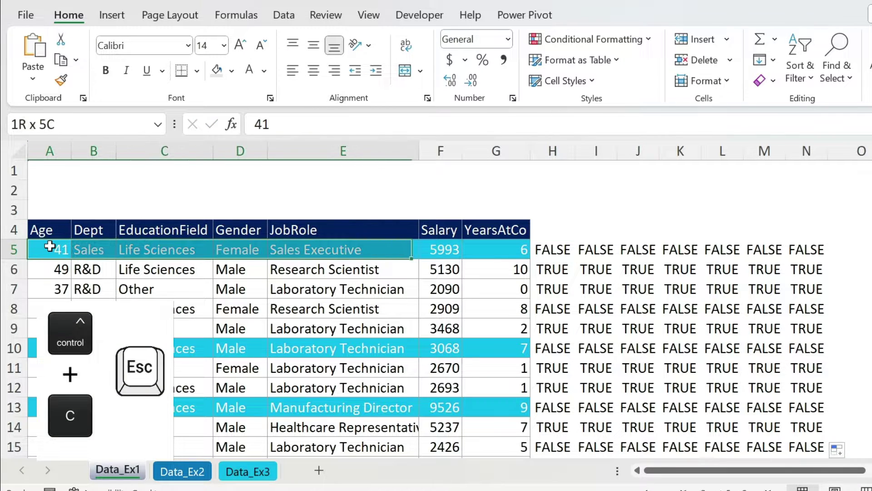
Extend the selection to A5:G1474 and start a formula-based conditional formatting rule
key("ctrl+shift+Down")
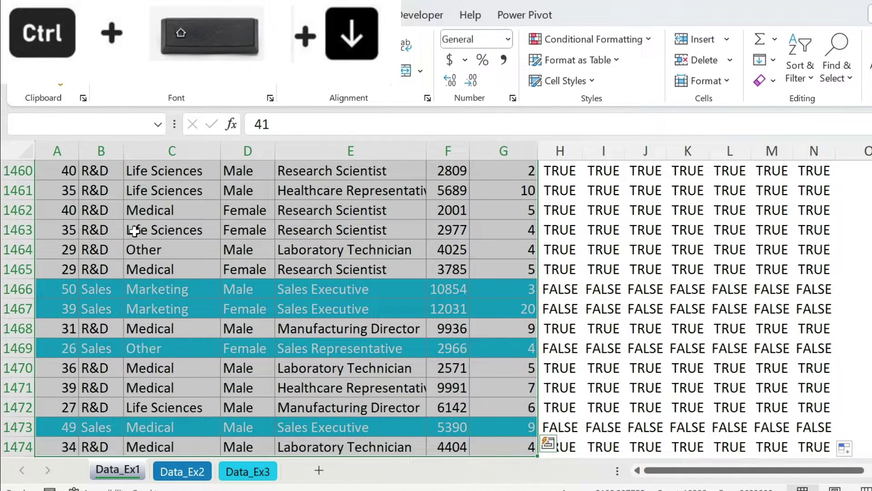
left_click(592, 39)
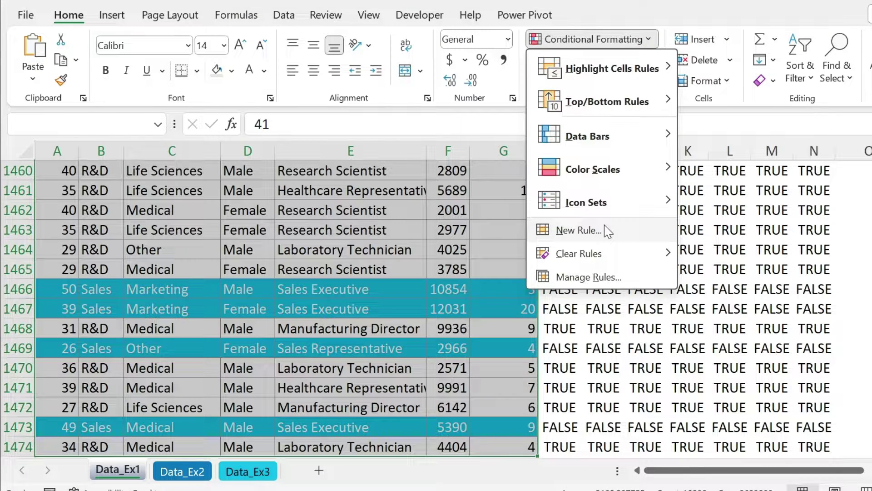
mouse_move(607, 257)
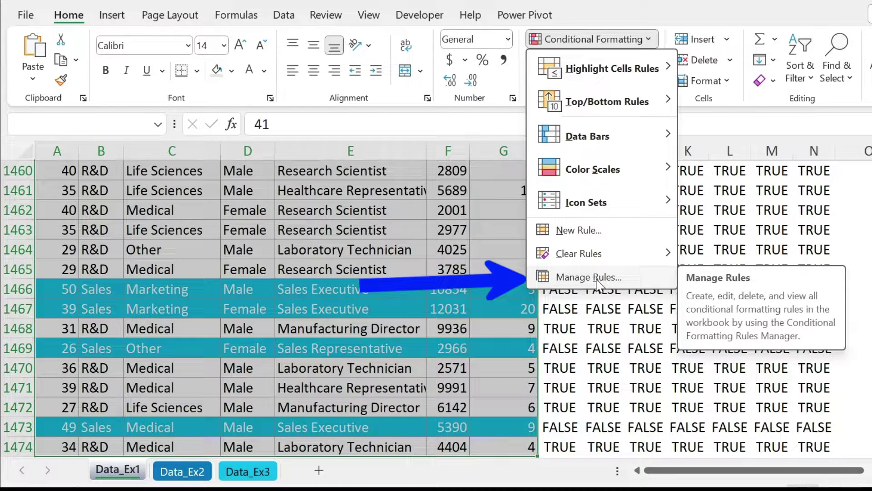
left_click(598, 233)
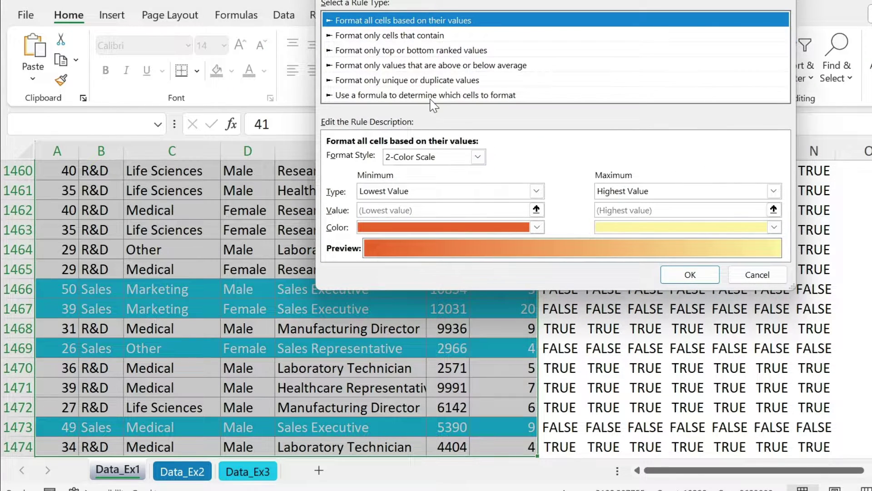
left_click(433, 95)
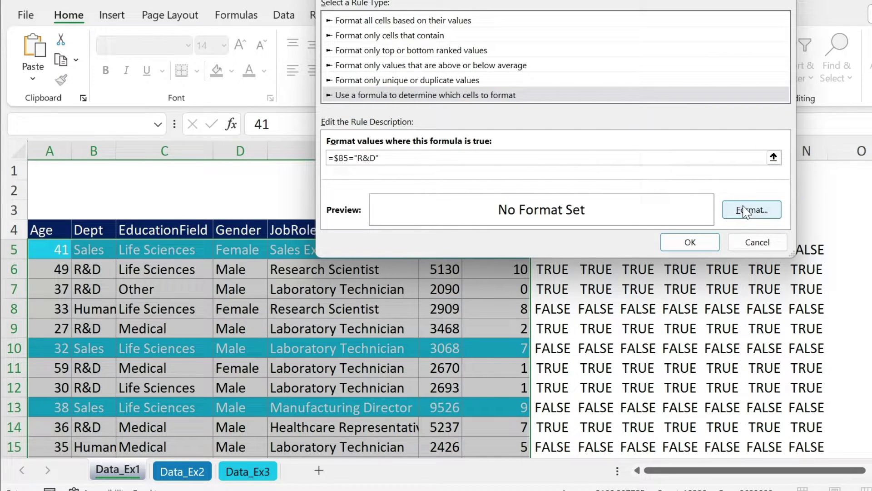
Format the R&D rule with automatic font and a light green fill, and apply it
left_click(754, 212)
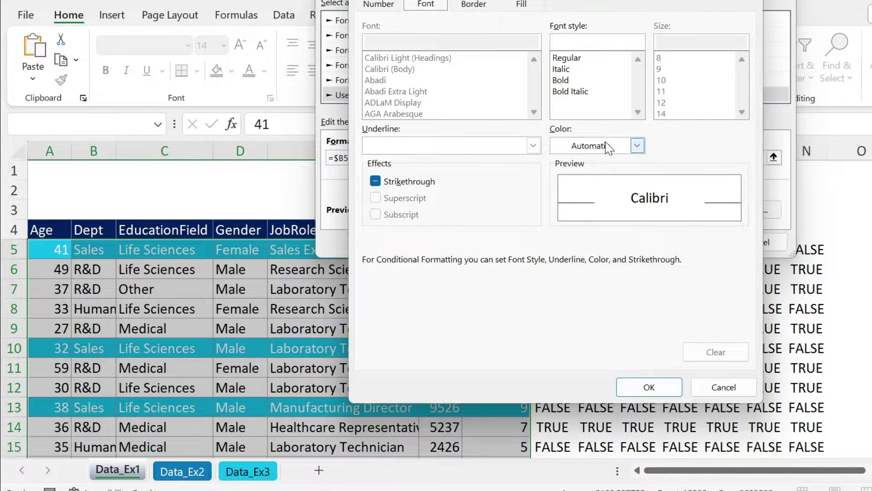
left_click(637, 146)
left_click(580, 168)
left_click(520, 6)
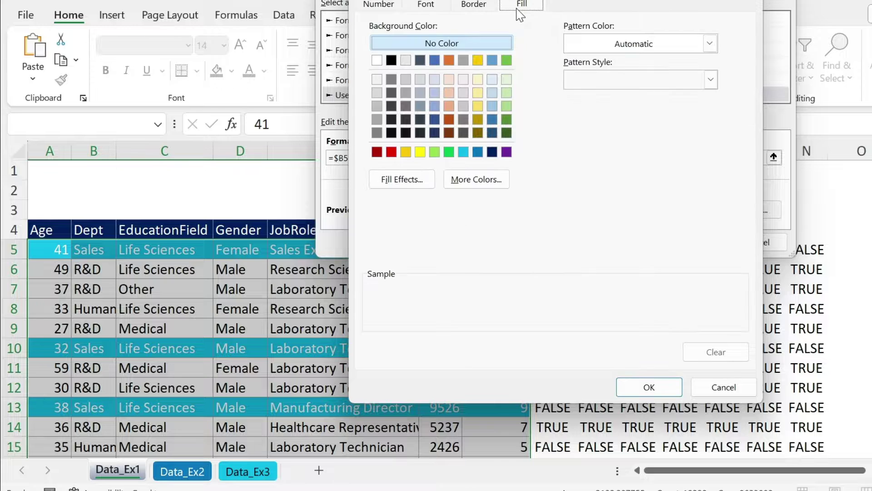
left_click(436, 153)
left_click(649, 385)
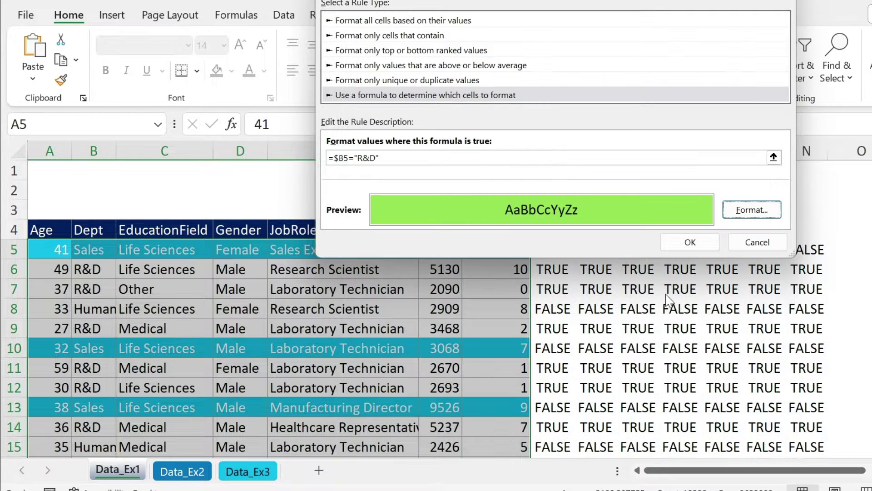
left_click(691, 245)
left_click(666, 295)
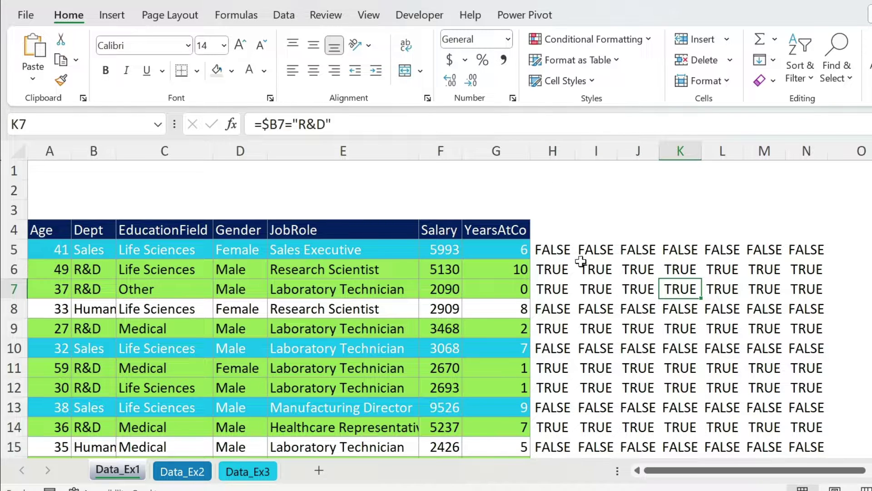
left_click(552, 151)
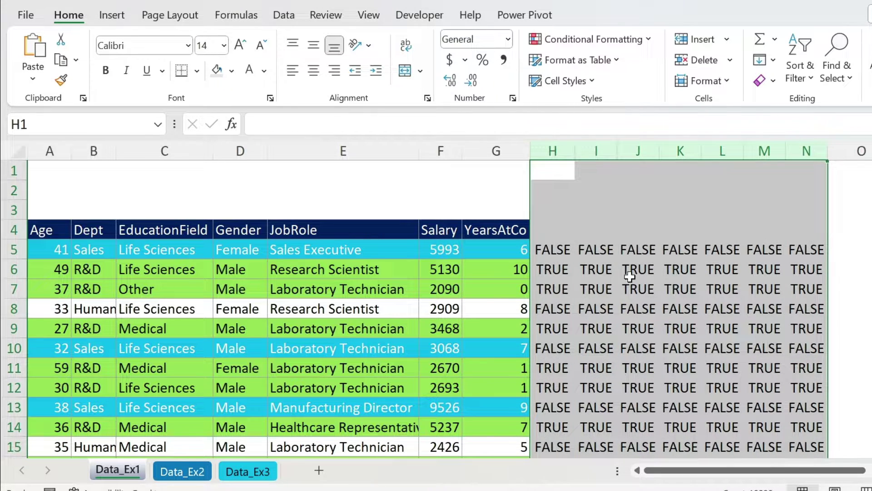
On Data_Ex2, check D2's Dept choices (Sales, R&D, Human Resources), then select H5
left_click(171, 472)
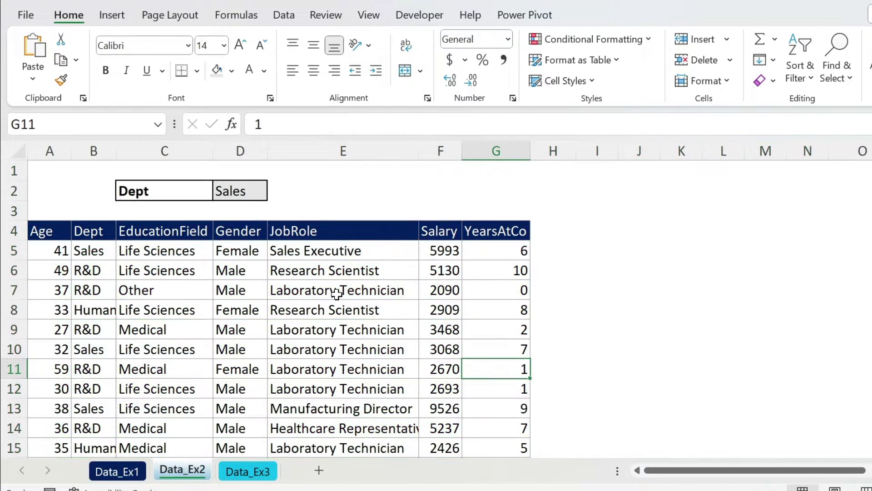
left_click(249, 184)
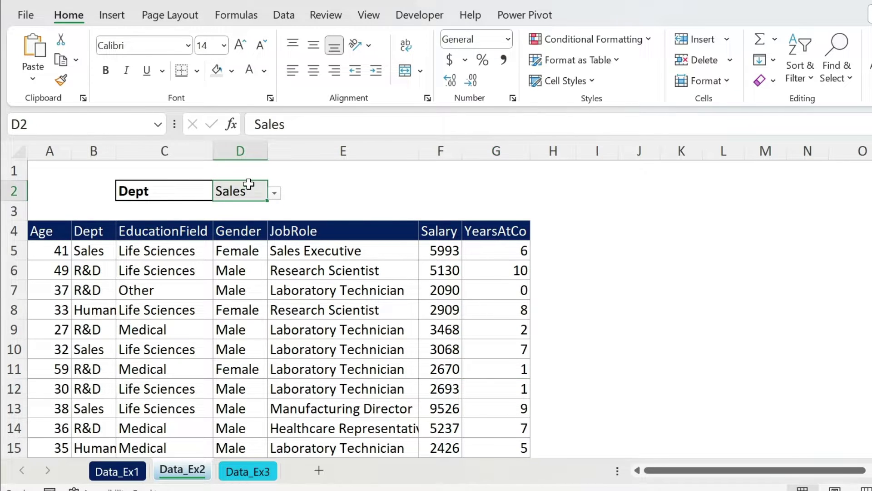
left_click(274, 194)
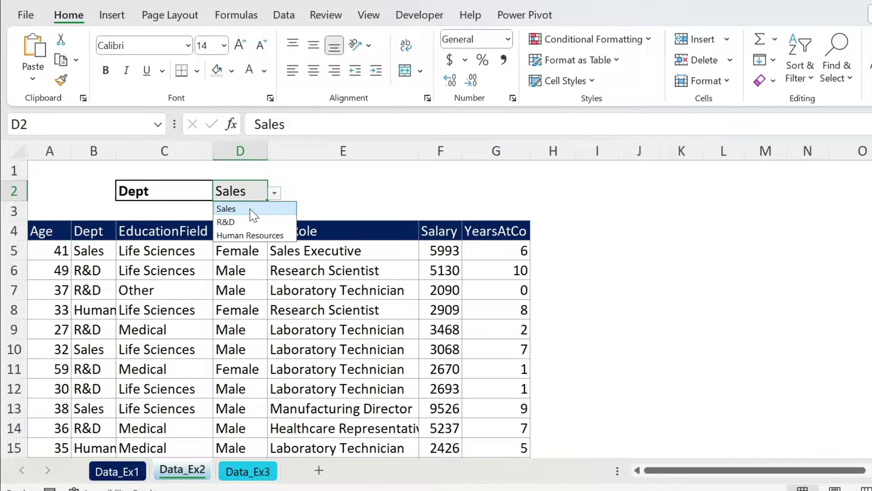
left_click(572, 253)
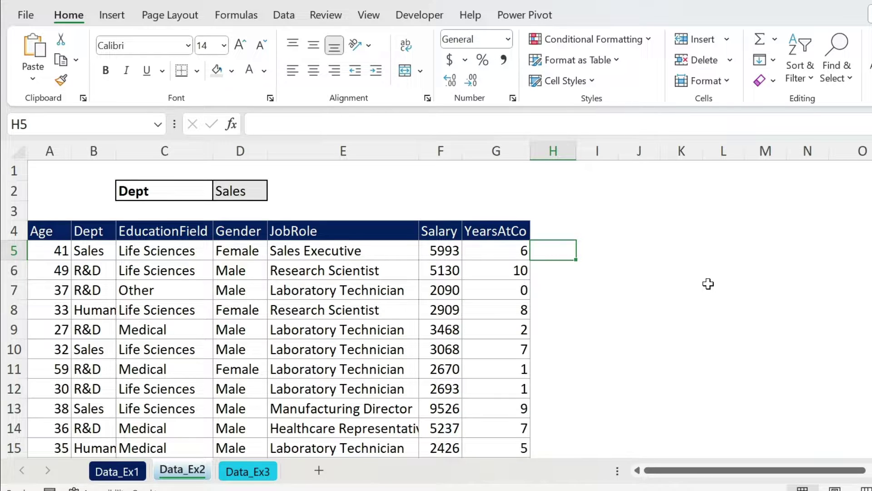
Enter the comparison formula =B5=D2 in H5
left_click(275, 121)
type("=")
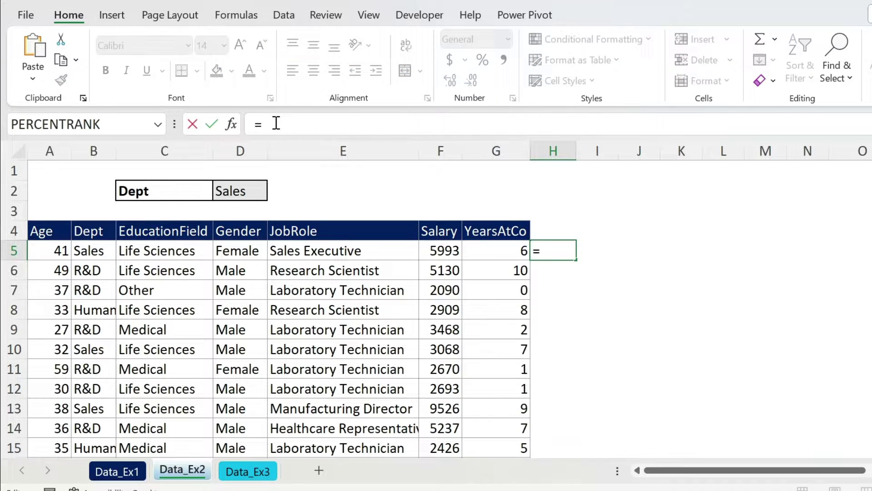
left_click(88, 250)
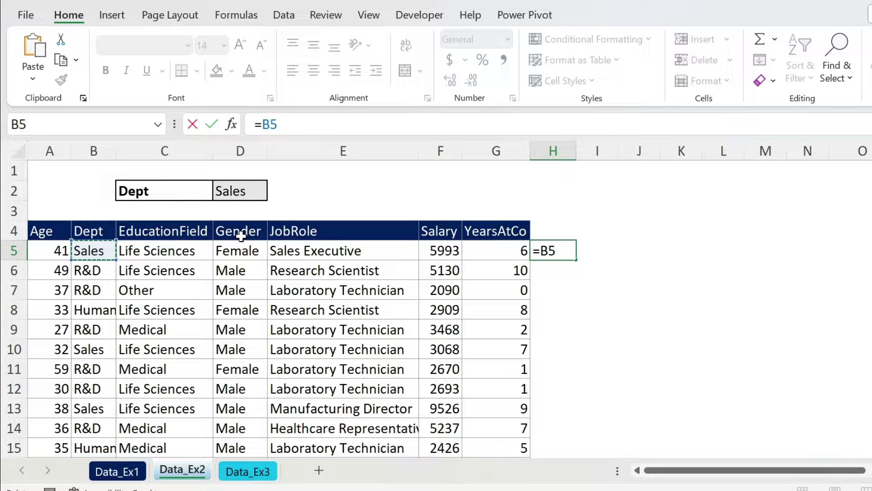
type("=")
left_click(249, 185)
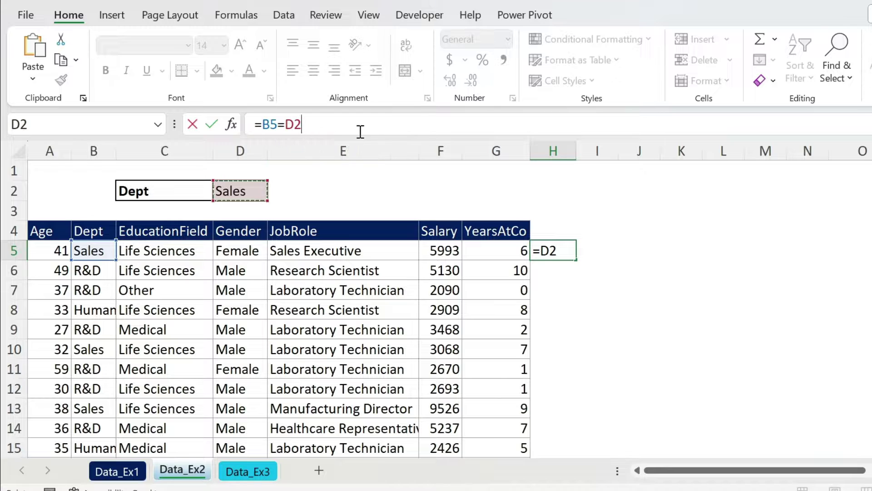
key("Return")
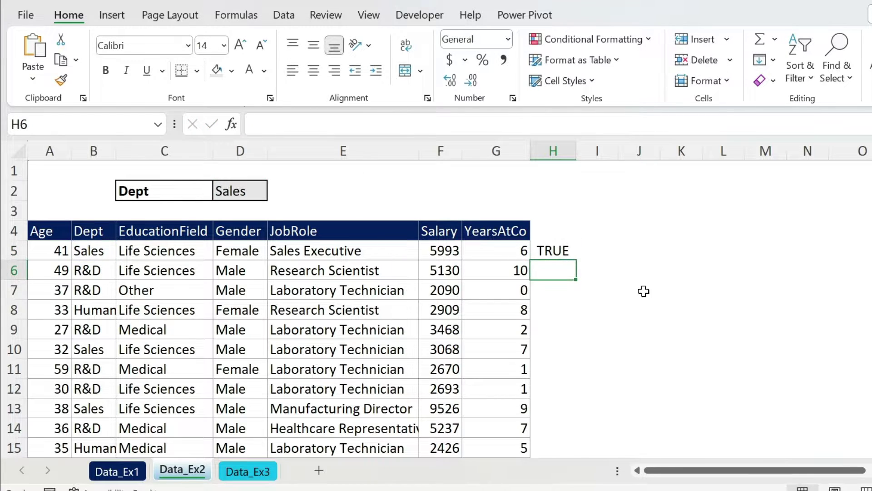
Copy the comparison into I5 and inspect its shifted references
left_click(565, 250)
left_click_drag(577, 259, 607, 249)
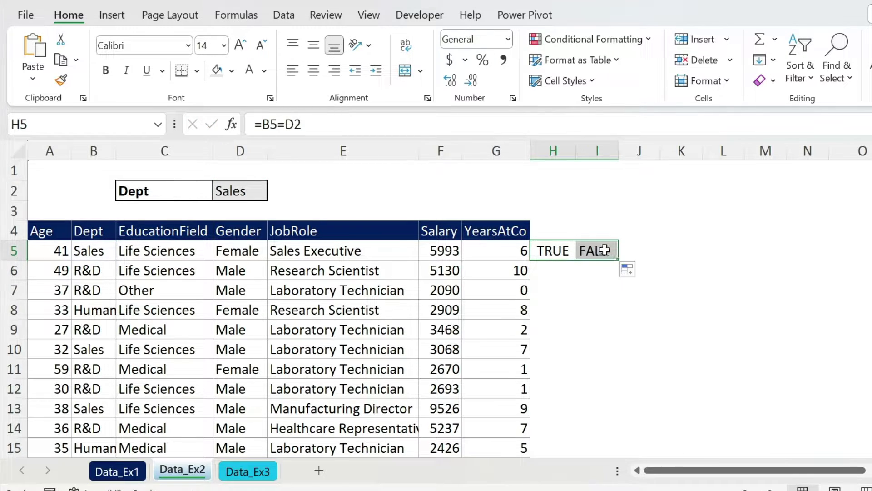
left_click(607, 249)
left_click(286, 124)
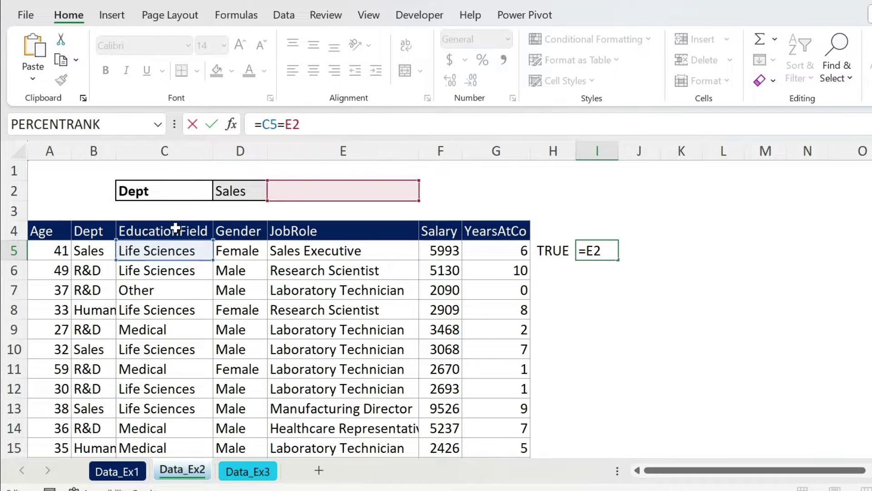
key("Escape")
key("Left")
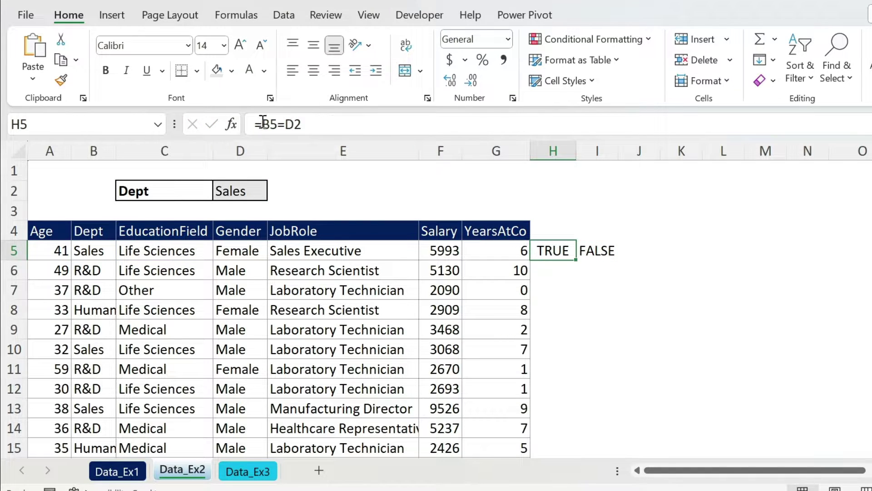
Lock H5 to =$B5=$D$2 and fill it across to N5 and down to row 15
left_click(506, 133)
type("$")
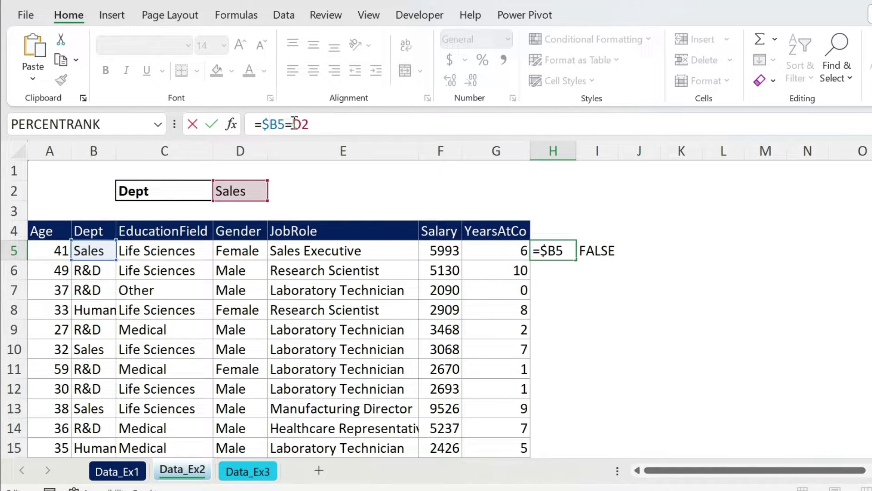
left_click_drag(293, 124, 311, 123)
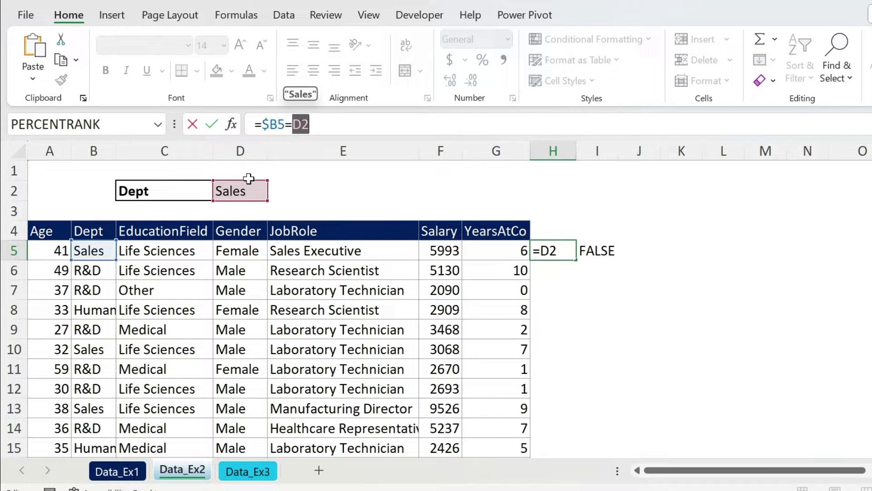
key("F4")
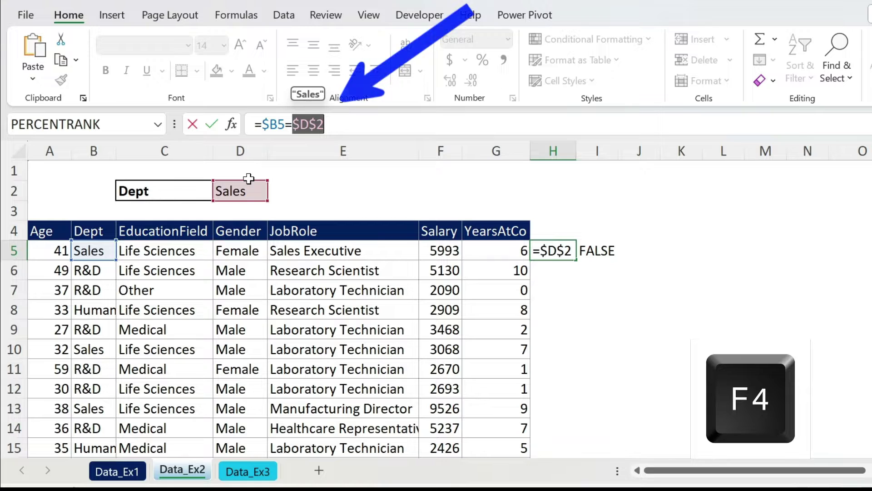
key("Return")
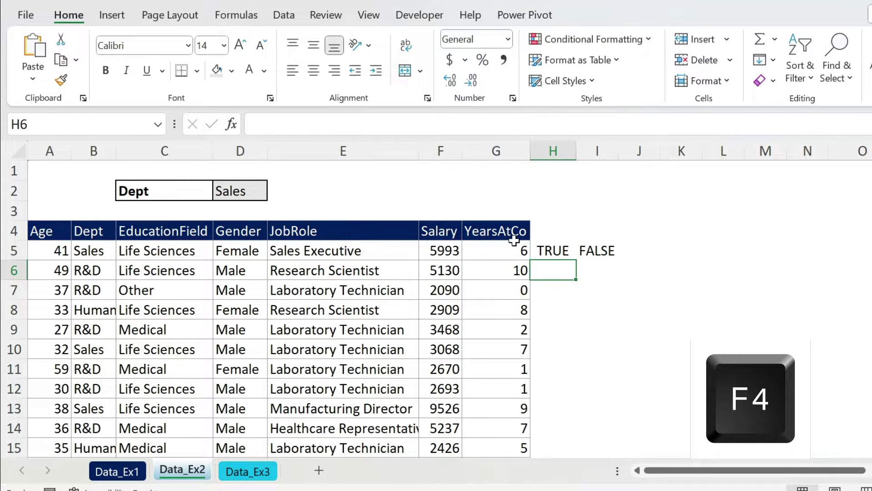
left_click(551, 249)
left_click_drag(576, 259, 832, 259)
double_click(829, 260)
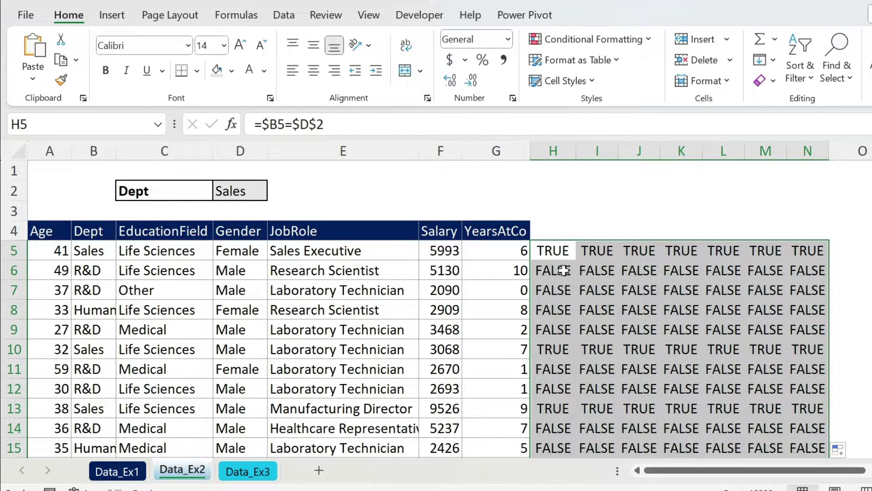
Review H5's formula and begin selecting the data row from A5 to G5
left_click(553, 250)
left_click_drag(340, 123, 213, 127)
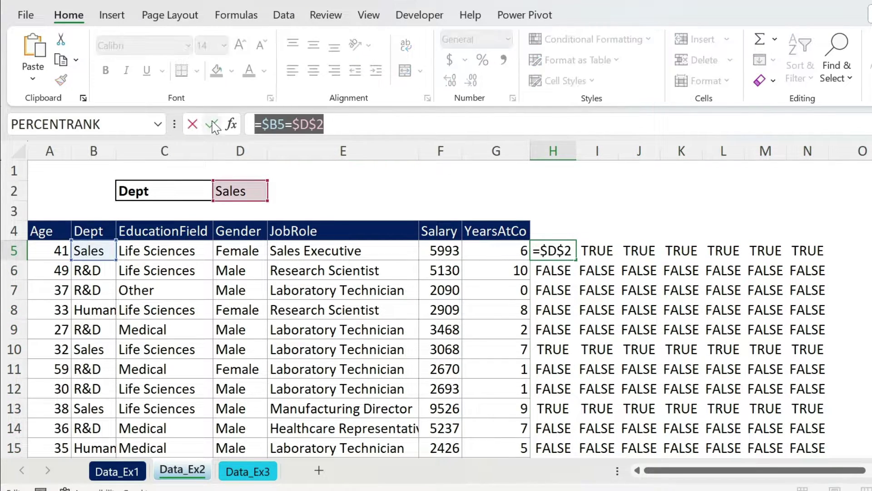
key("Escape")
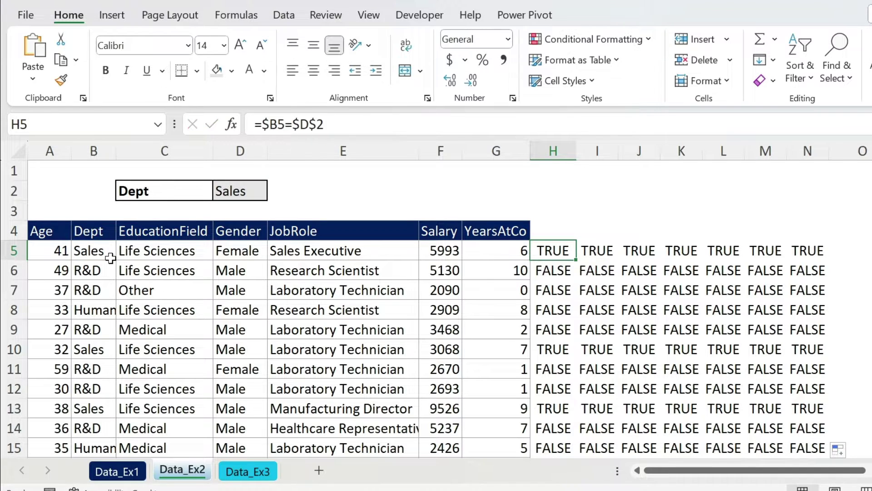
left_click_drag(56, 249, 57, 247)
key("shift+Right")
key("shift+Right")
key("shift+Right")
key("shift+Right")
key("shift+Right")
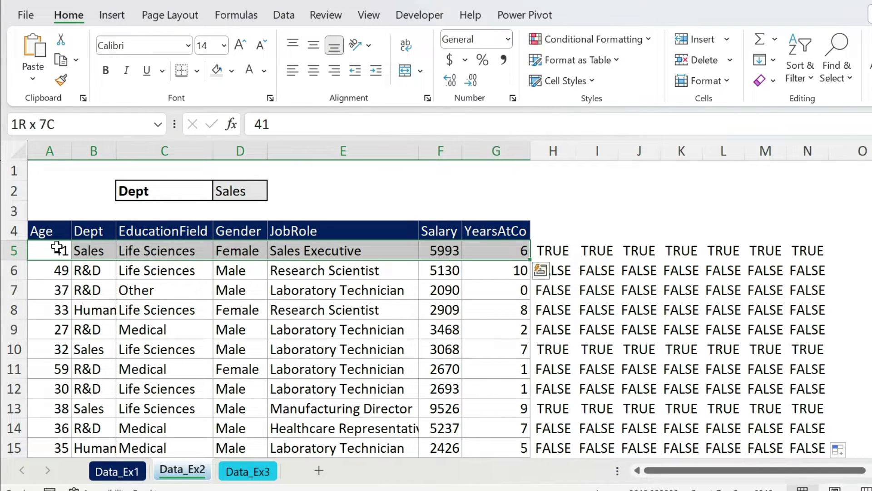
Select A5:G to the last row and create a formula rule pasting =$B5=$D$2
key("ctrl+shift+Down")
left_click(589, 39)
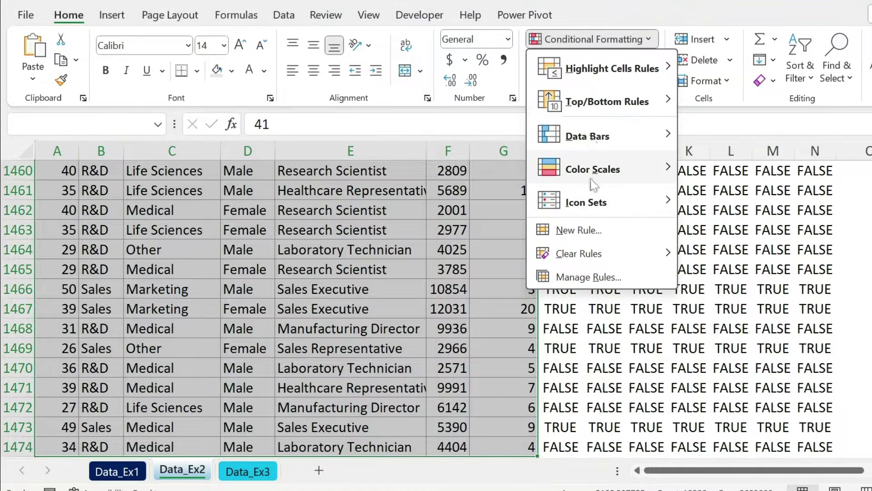
key("Escape")
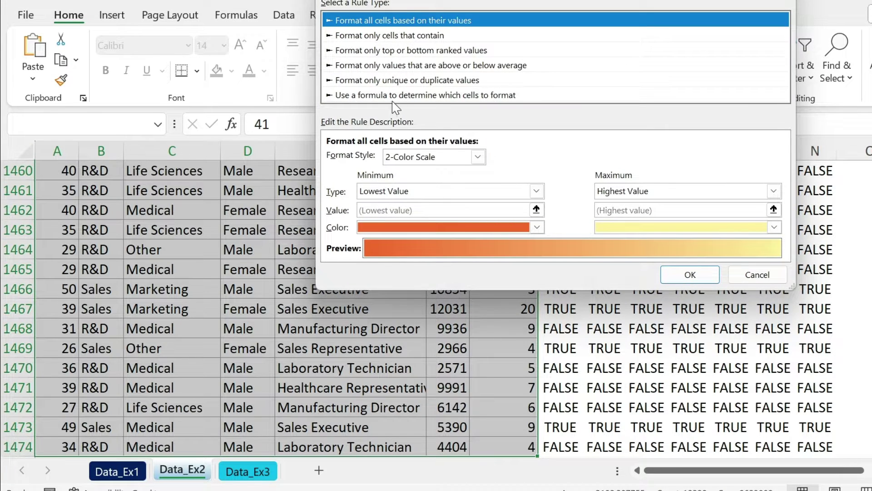
left_click(393, 95)
left_click(494, 156)
key("ctrl+v")
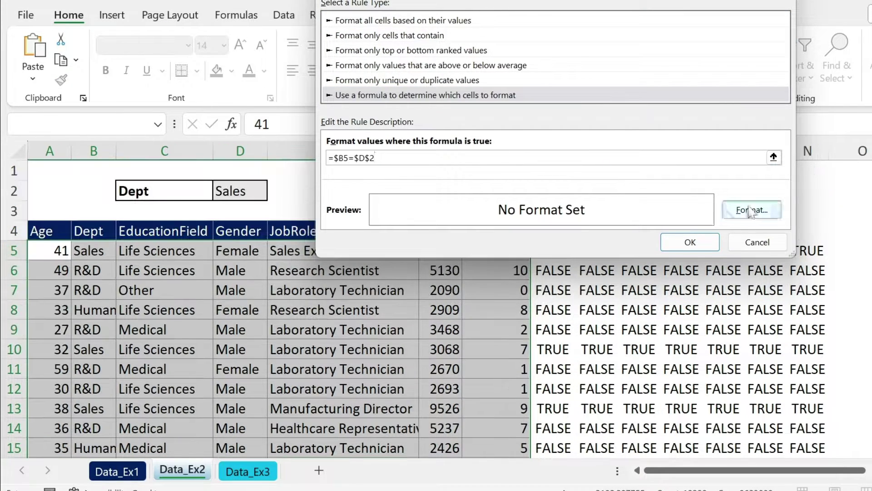
Give the rule a cyan fill and white font, then apply it
left_click(751, 211)
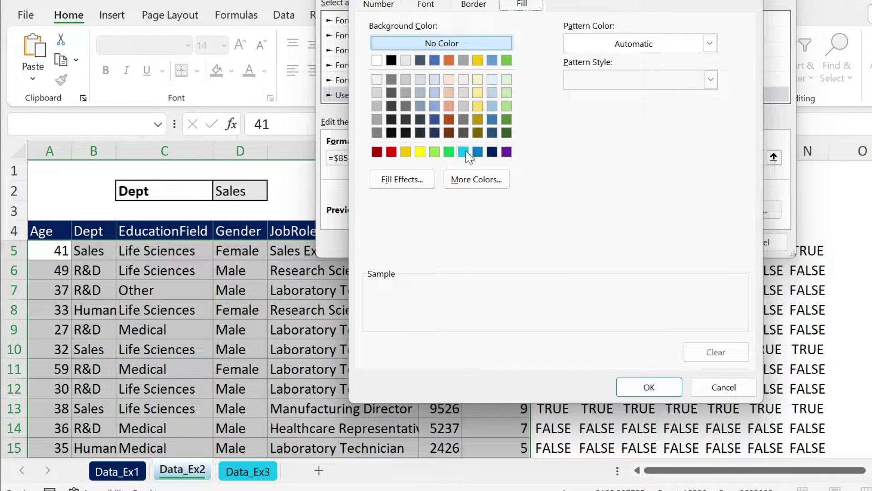
left_click(464, 151)
left_click(425, 4)
left_click(636, 145)
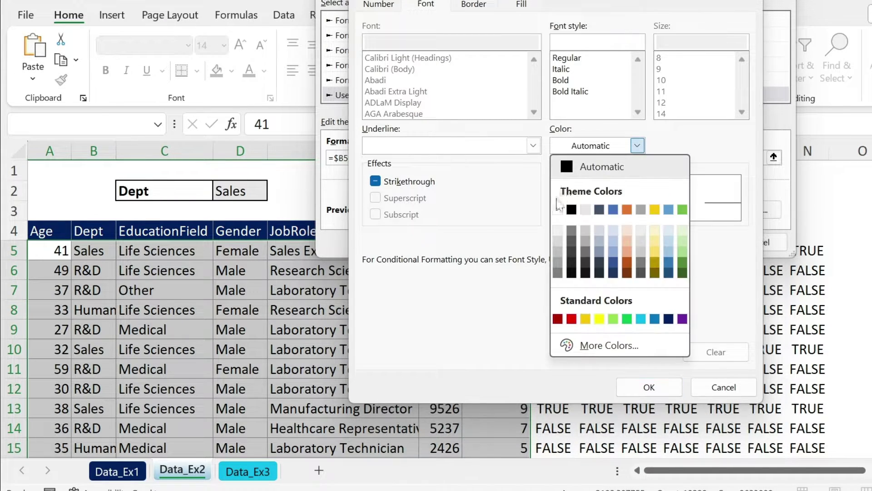
left_click(557, 209)
left_click(649, 387)
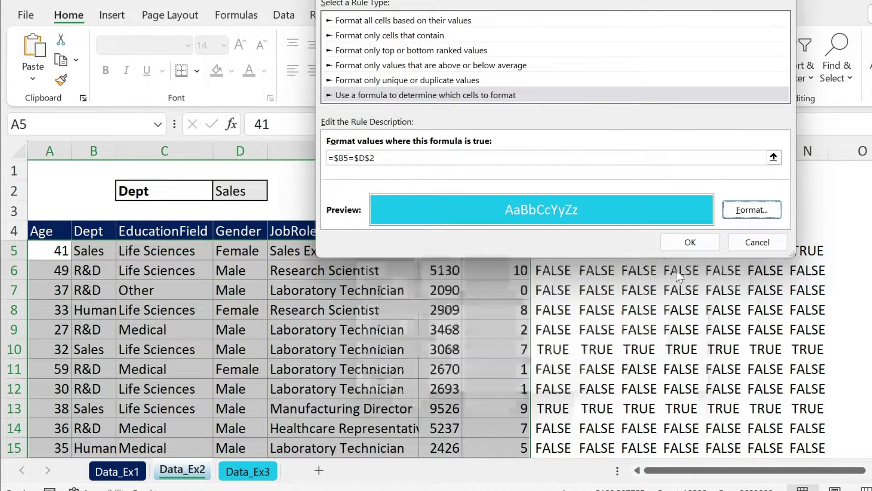
left_click(690, 242)
left_click(345, 267)
Set the Dept choice in D2 to R&D from its dropdown
left_click(240, 189)
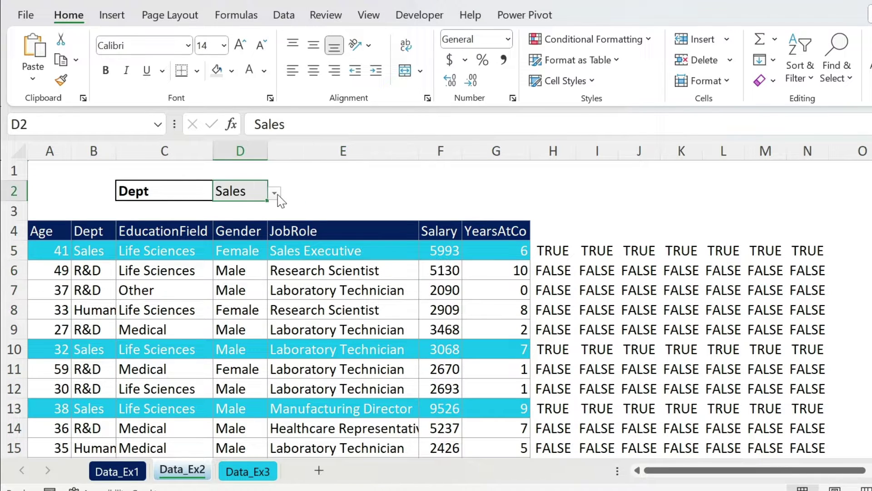
left_click(274, 194)
left_click(226, 219)
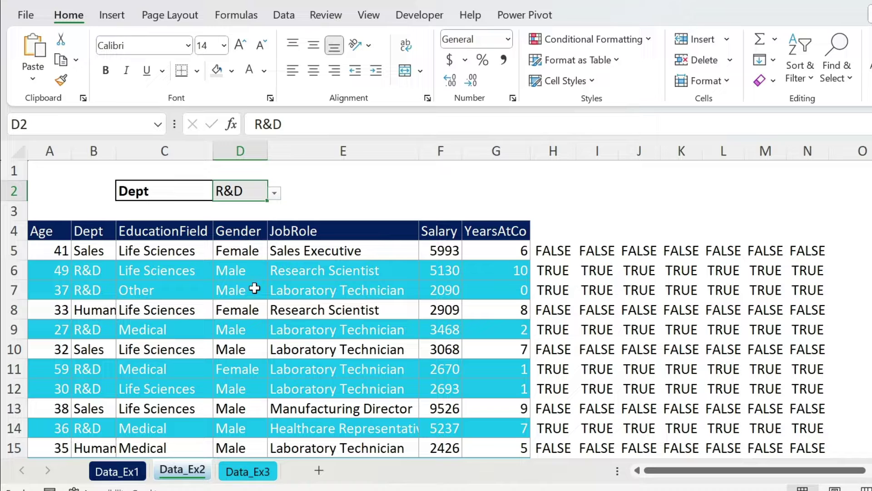
Review H5's formula references without editing, then go to the Data_Ex3 sheet
left_click(555, 252)
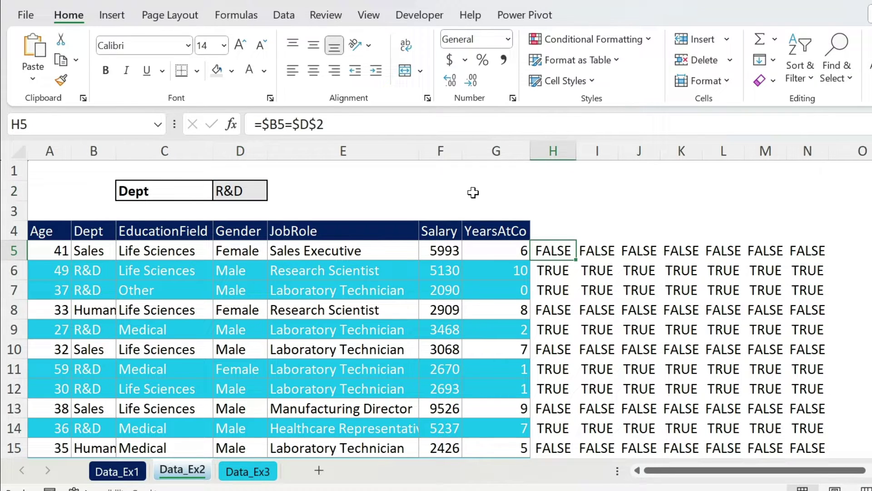
left_click(322, 121)
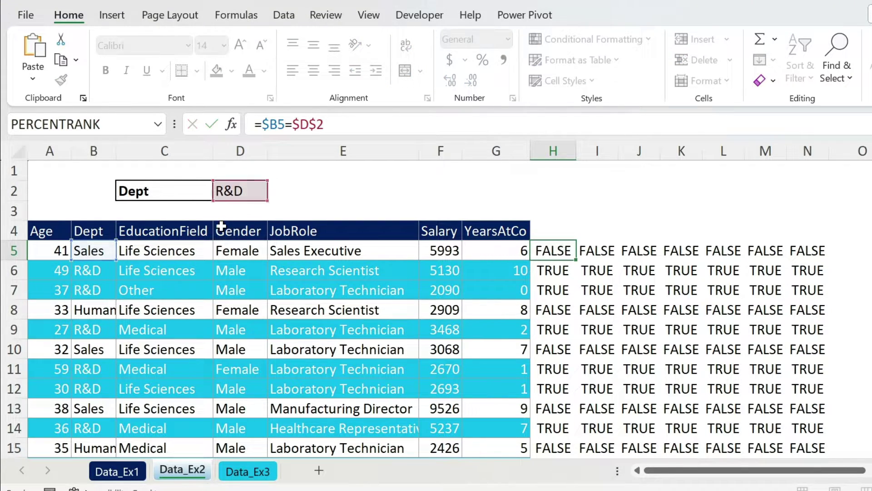
key("Escape")
left_click(261, 470)
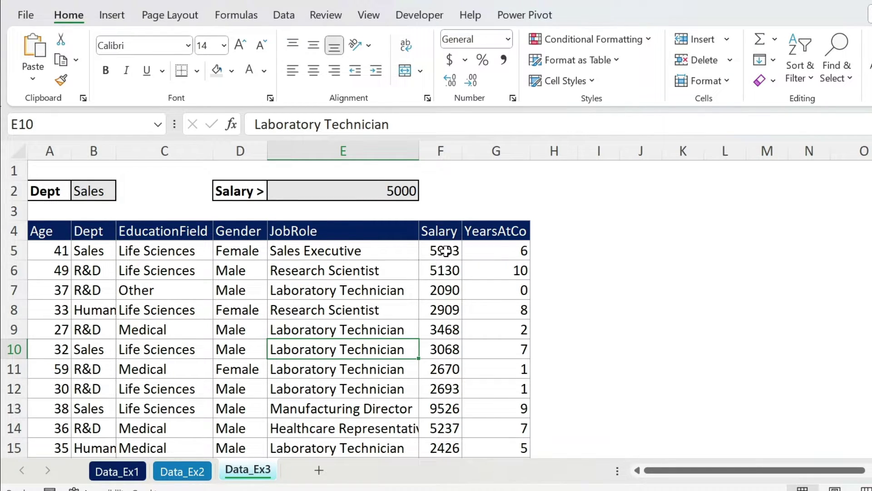
Begin an AND formula in H5 comparing B5 to the absolute Dept cell $B$2
left_click(558, 248)
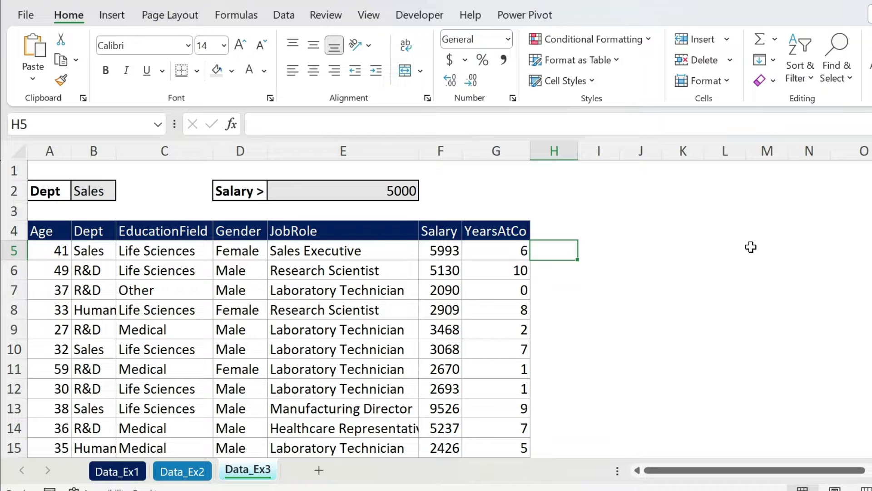
left_click(298, 131)
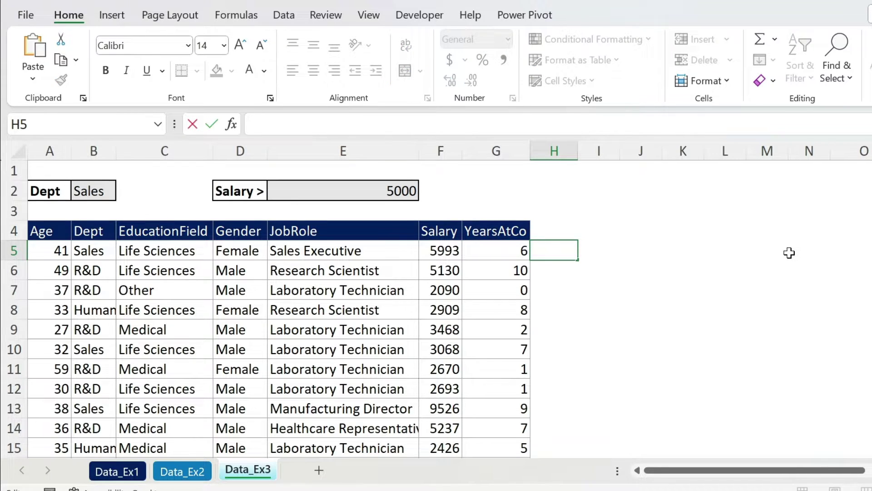
type("=")
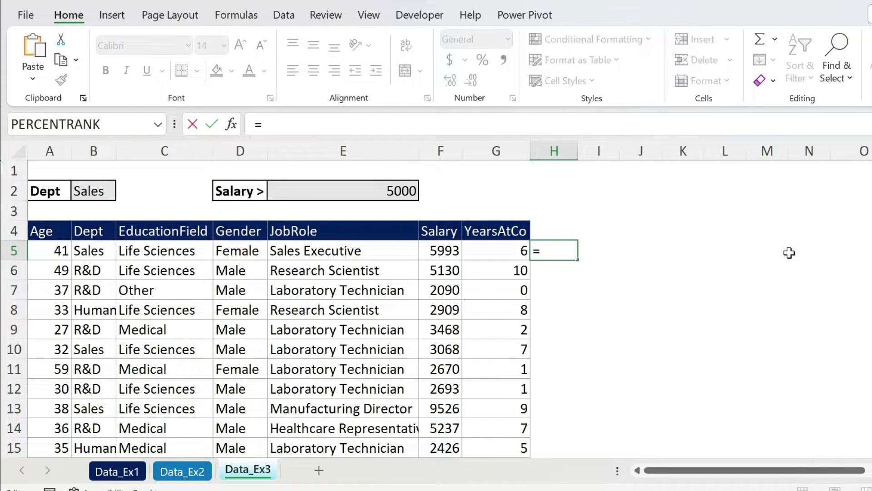
type("and(")
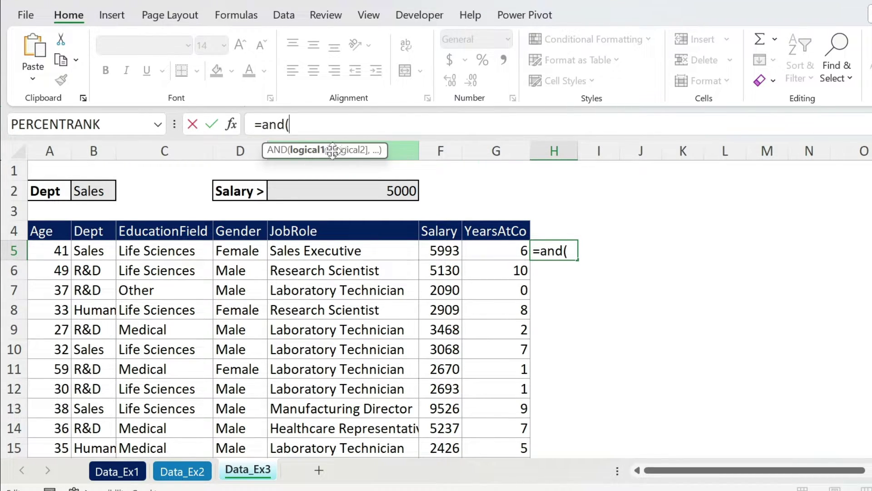
double_click(274, 124)
type("or(")
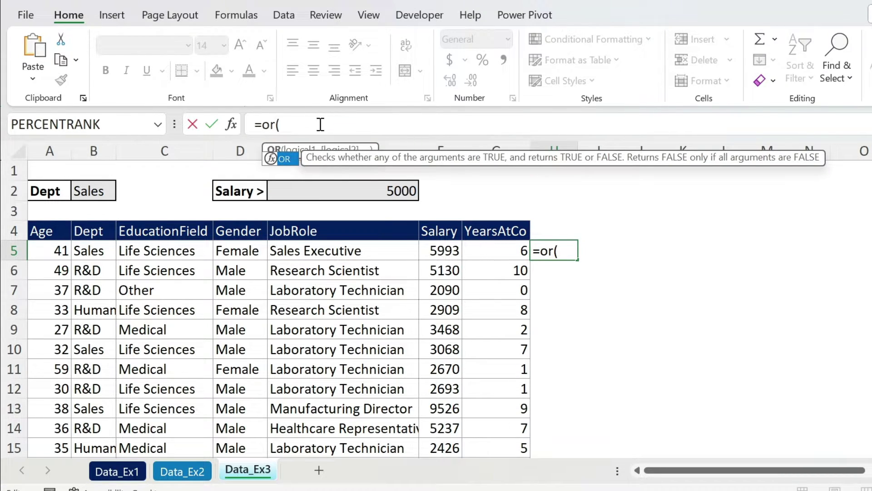
key("BackSpace")
key("BackSpace")
key("BackSpace")
type("and(")
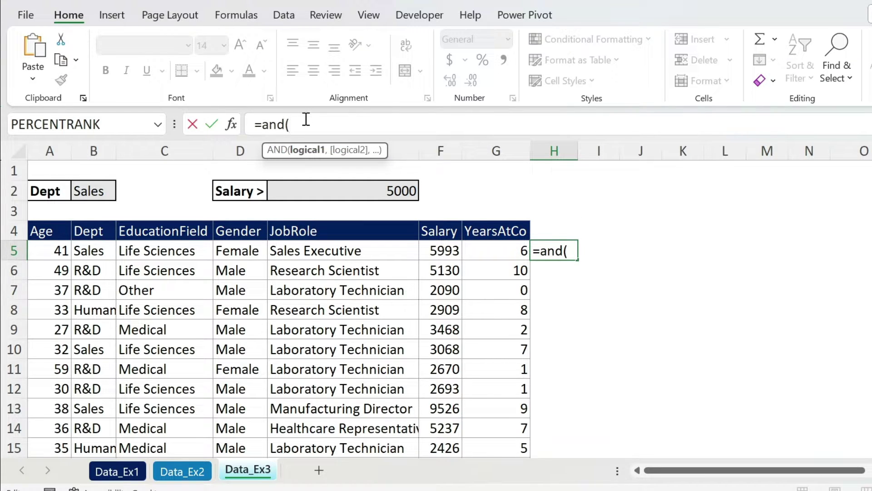
left_click(91, 251)
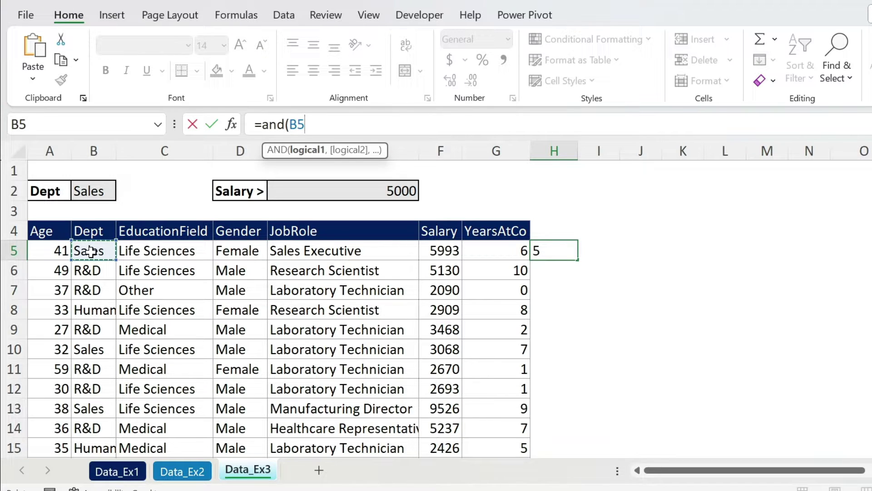
type("=")
left_click(93, 193)
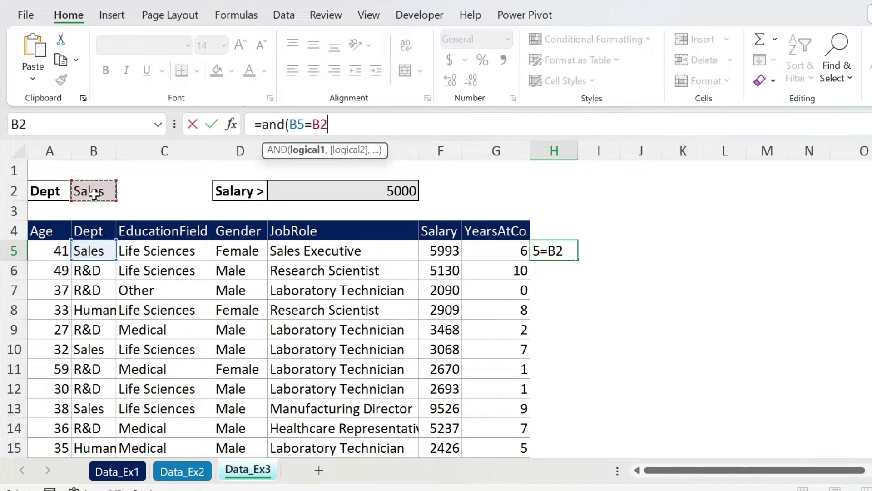
key("F4")
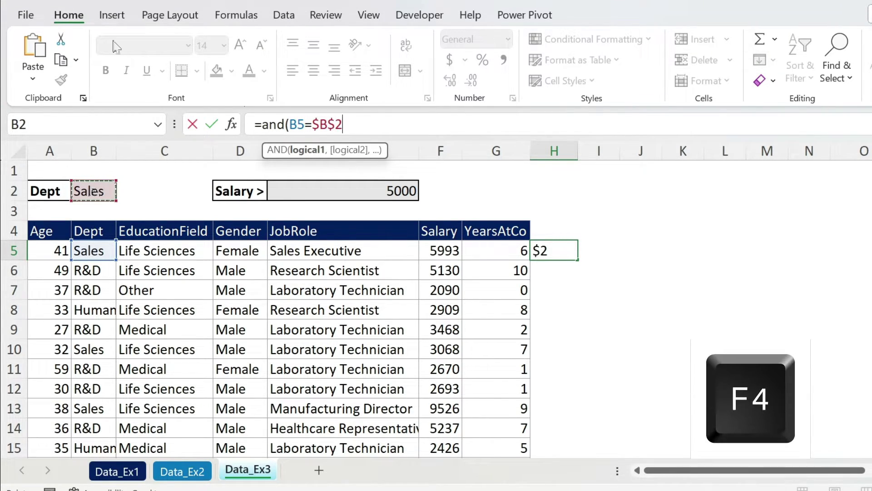
Complete and enter H5 as =AND($B5=$B$2,$F5>$E$2)
left_click(282, 124)
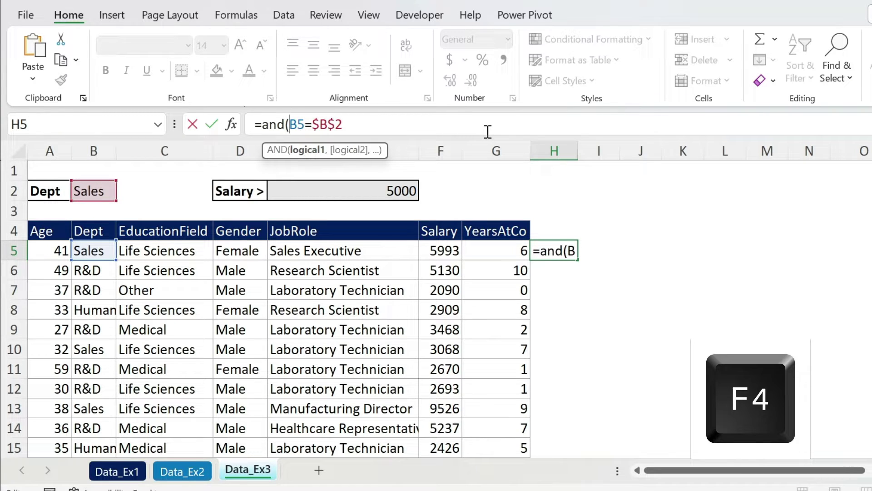
type("$")
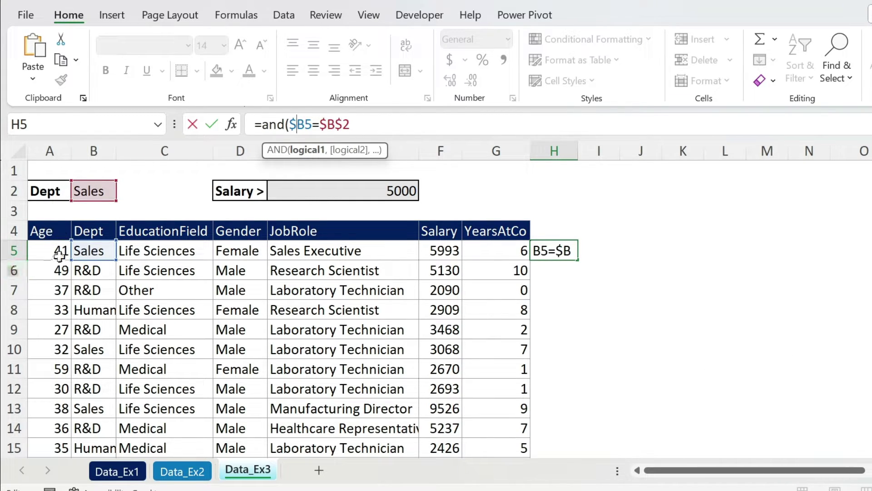
left_click(400, 123)
type(",")
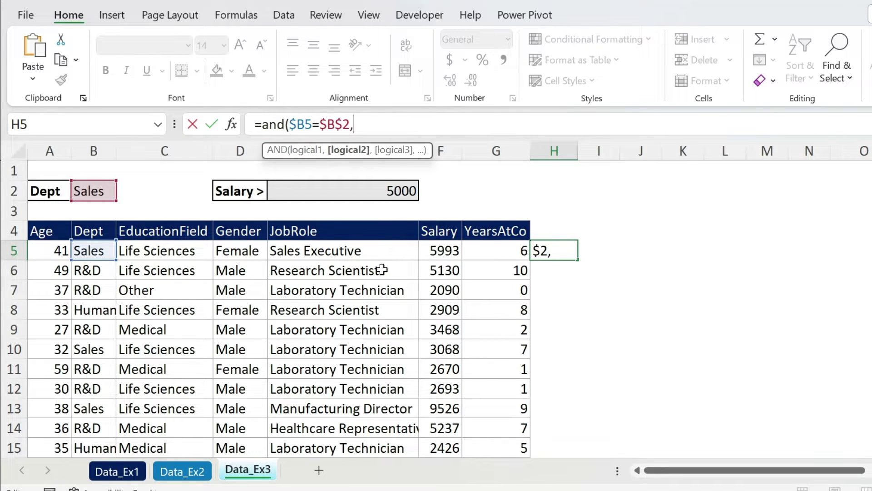
left_click(440, 251)
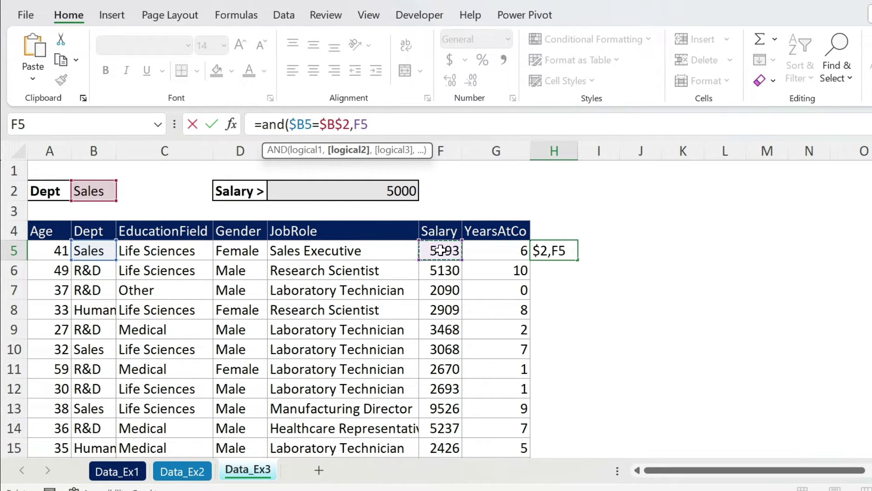
left_click(398, 124)
type("$F5")
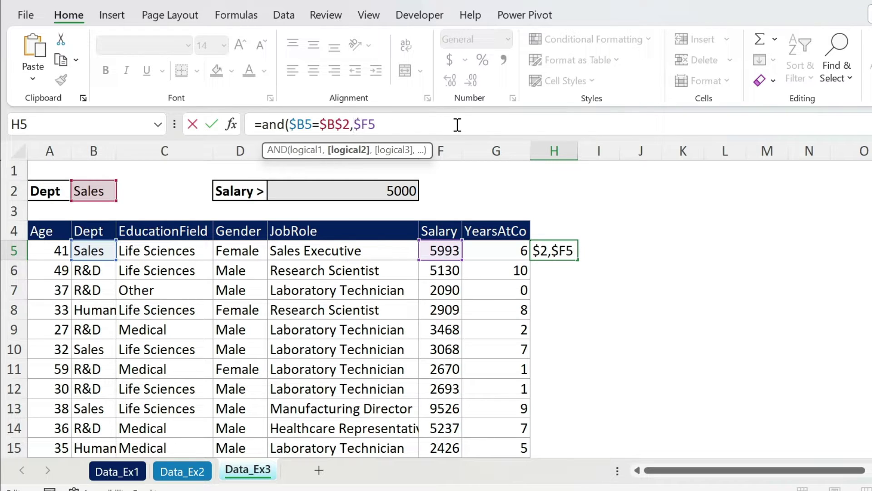
type(">")
left_click(374, 191)
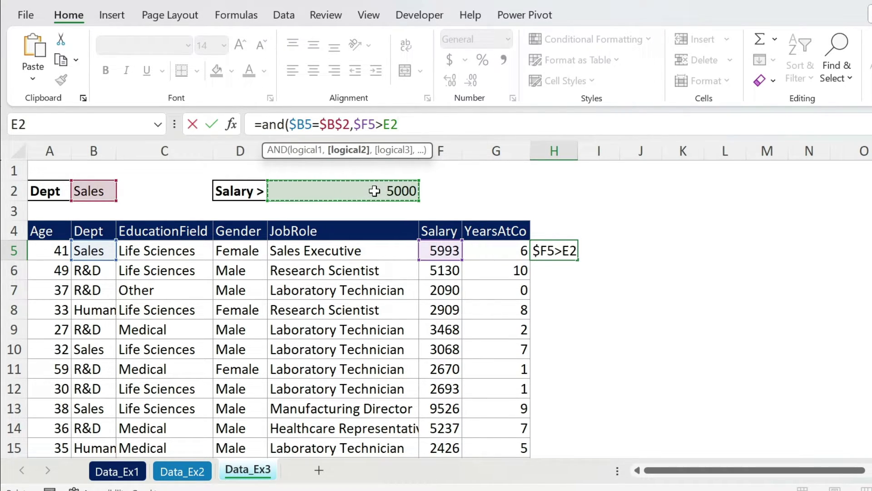
key("F4")
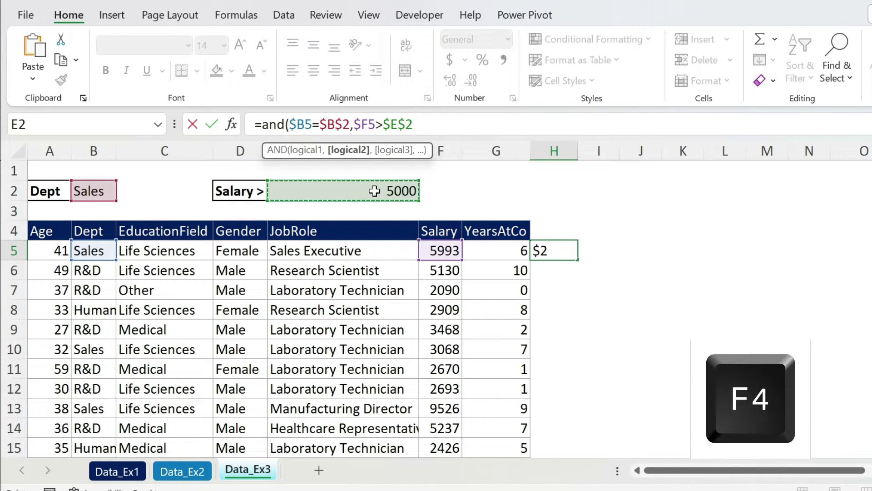
key("Return")
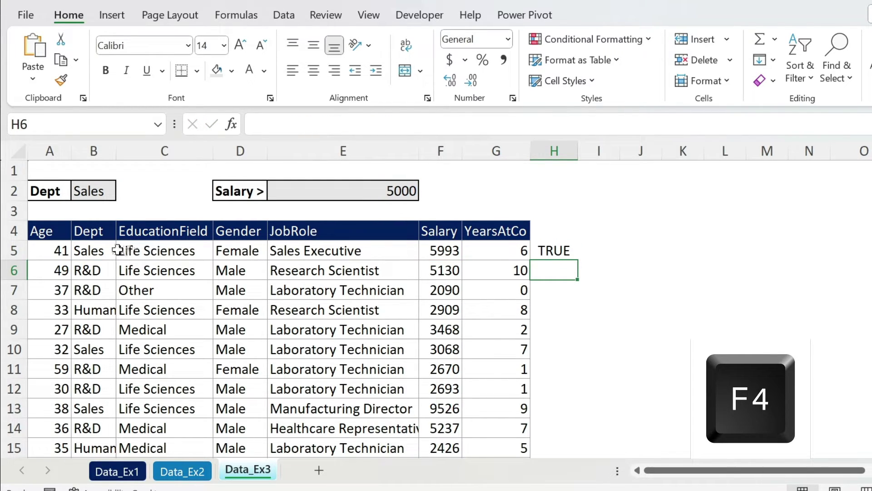
left_click(92, 251)
Fill the H5 test formula across to N5 and down all data rows
left_click(448, 250, "ctrl")
left_click(553, 248)
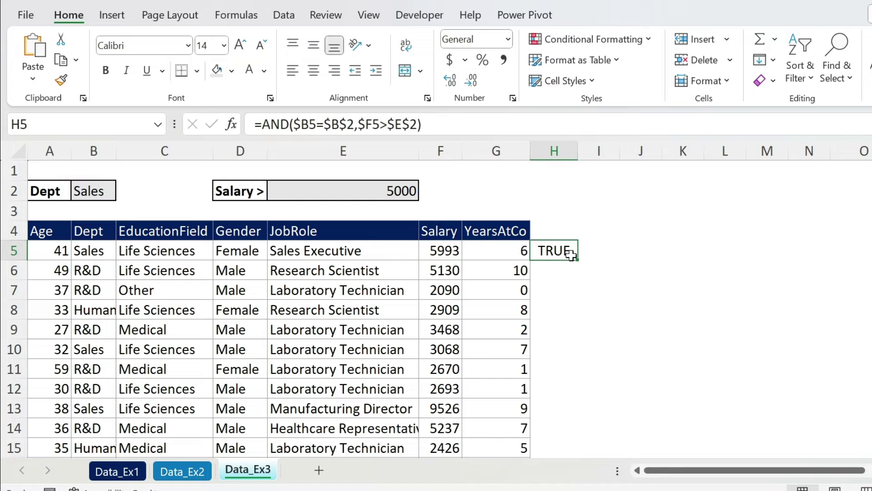
left_click_drag(581, 261, 831, 255)
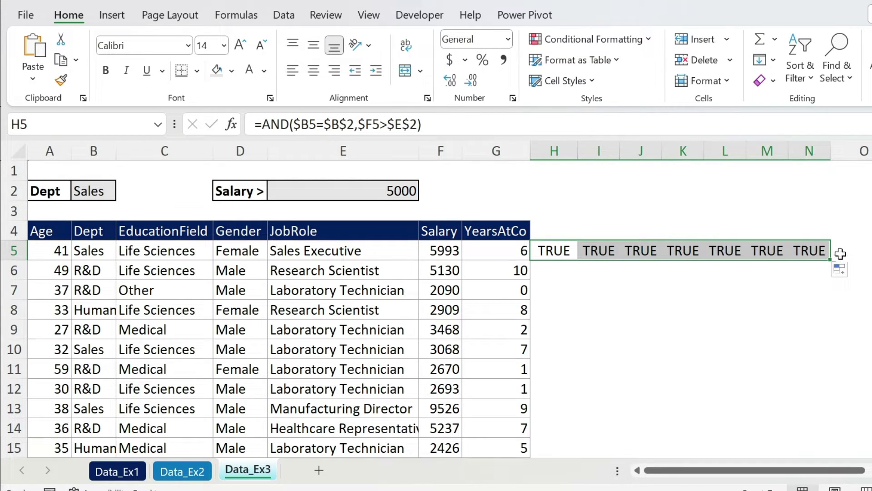
double_click(828, 260)
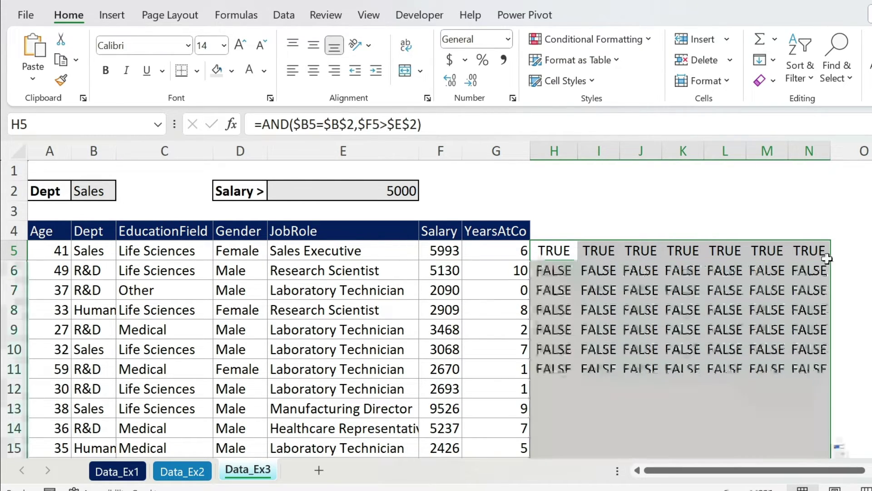
Verify the copied results on rows 6, 10 (salary 3068) and 13 (salary 9526)
left_click(553, 268)
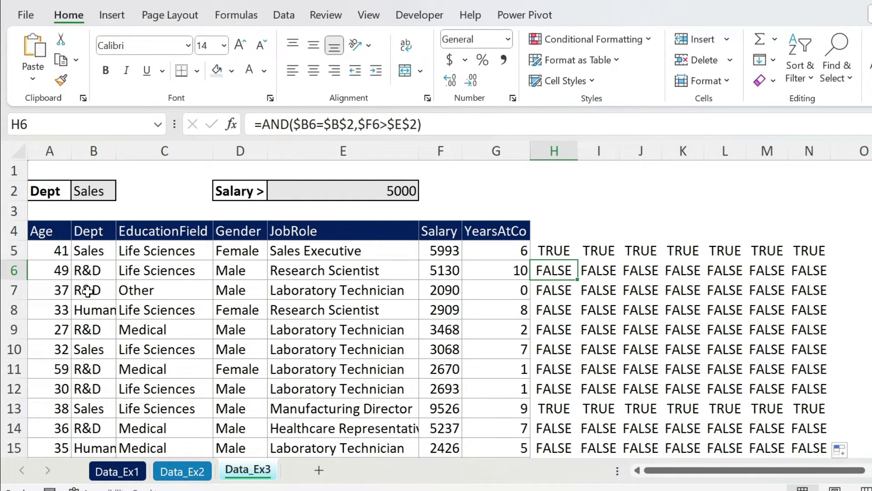
left_click(89, 349)
left_click(447, 349)
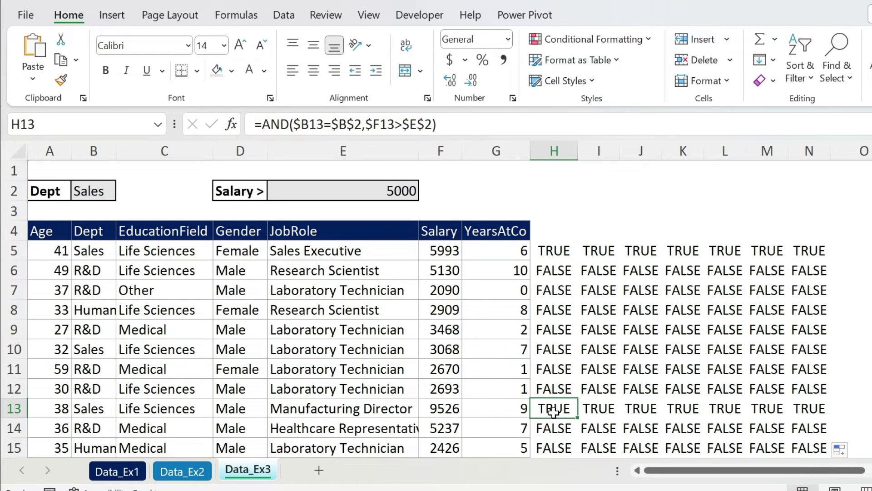
left_click_drag(555, 409, 97, 409)
left_click(98, 408)
left_click(445, 409)
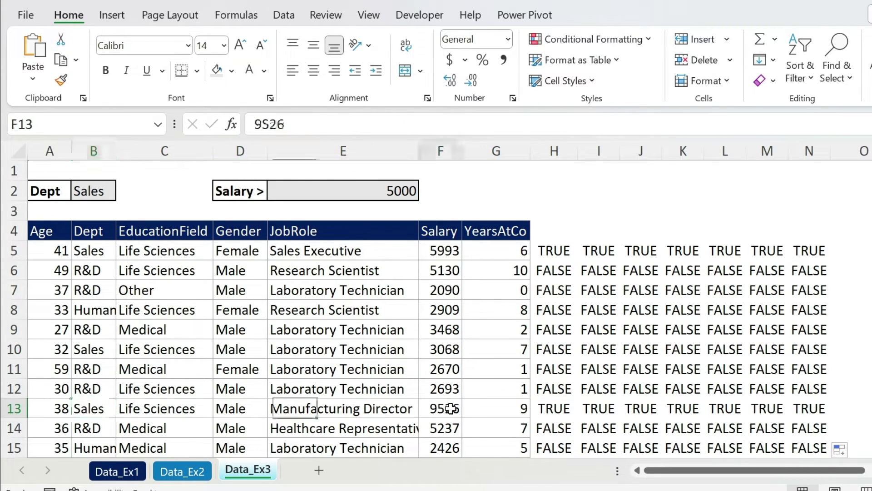
Copy the H5 formula text and select the data range from A5 through G to the last row
left_click(555, 250)
left_click(417, 119)
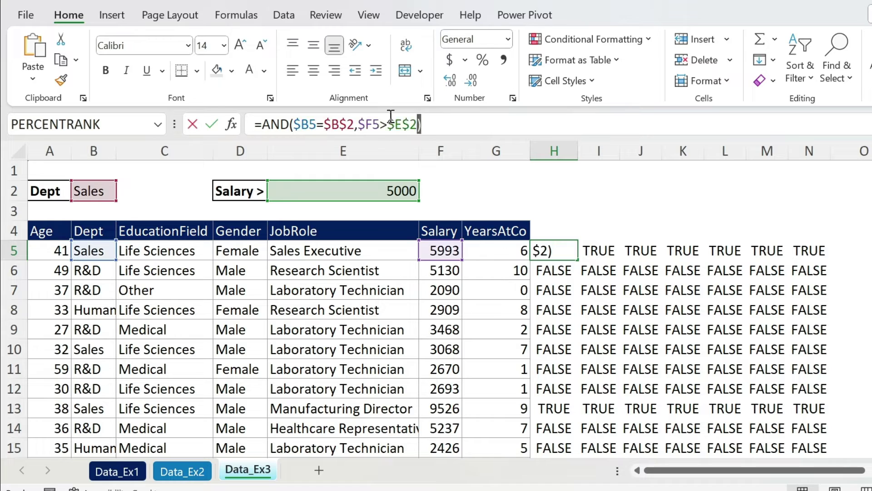
key("shift+Home")
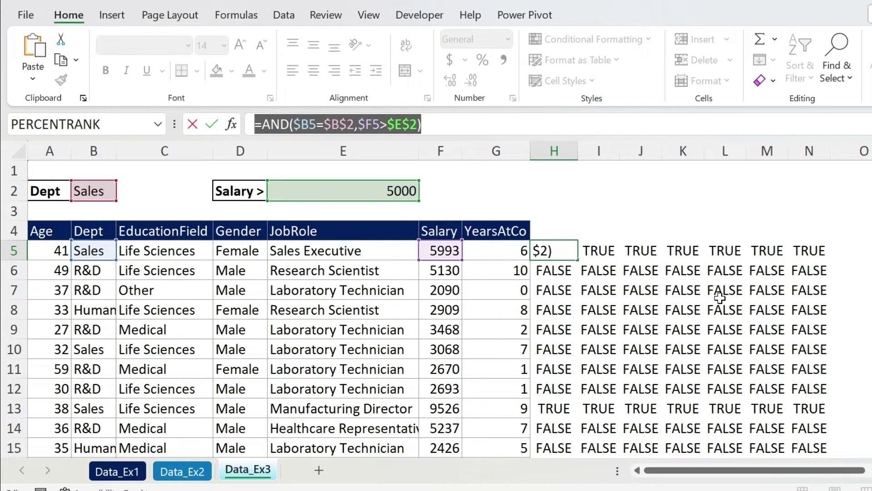
key("Escape")
left_click(41, 255)
key("shift+Right")
key("shift+Right")
key("shift+Right")
key("shift+Right")
key("shift+Right")
key("shift+Right")
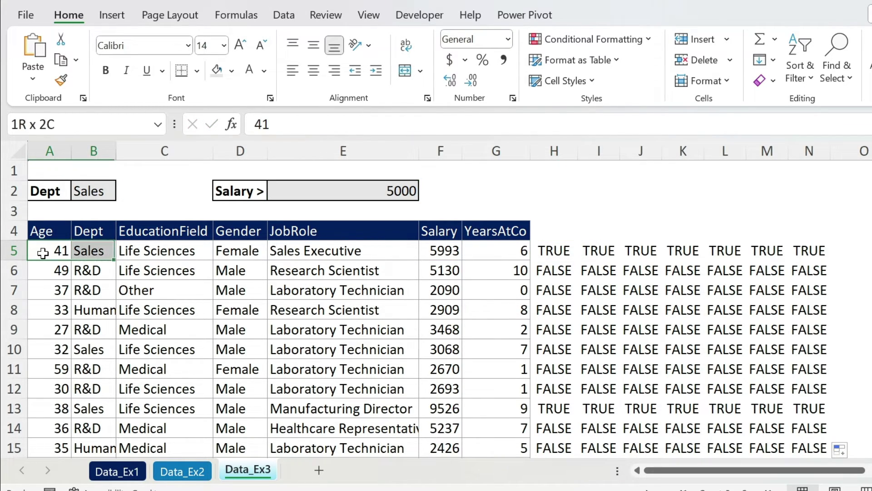
key("ctrl+shift+Down")
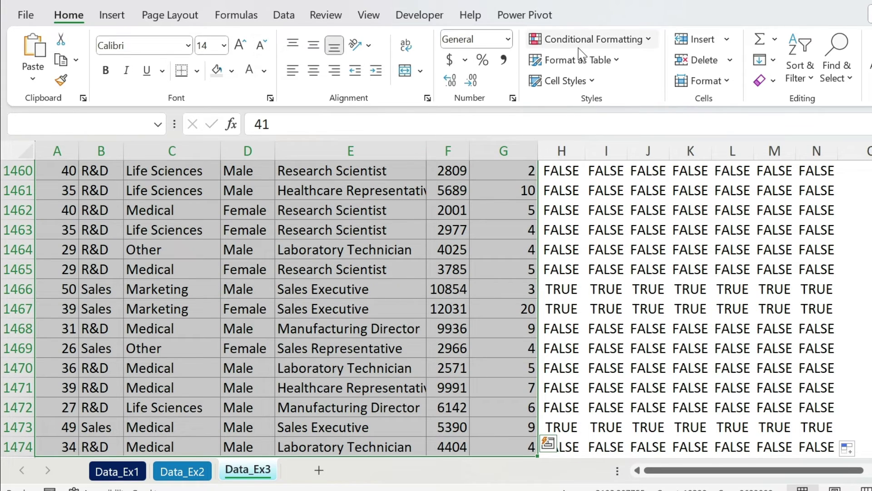
Add a formula rule =AND($B5=$B$2,$F5>$E$2) with a light yellow fill to the selected rows
left_click(589, 39)
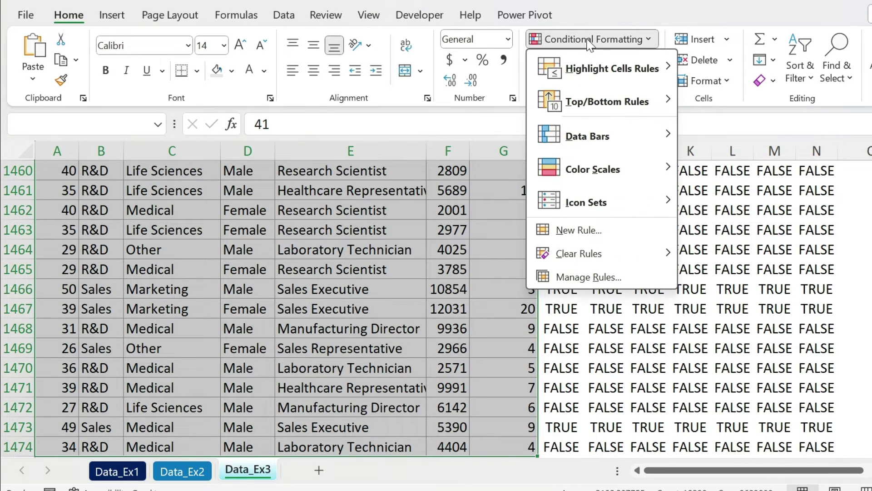
left_click(586, 230)
left_click(432, 95)
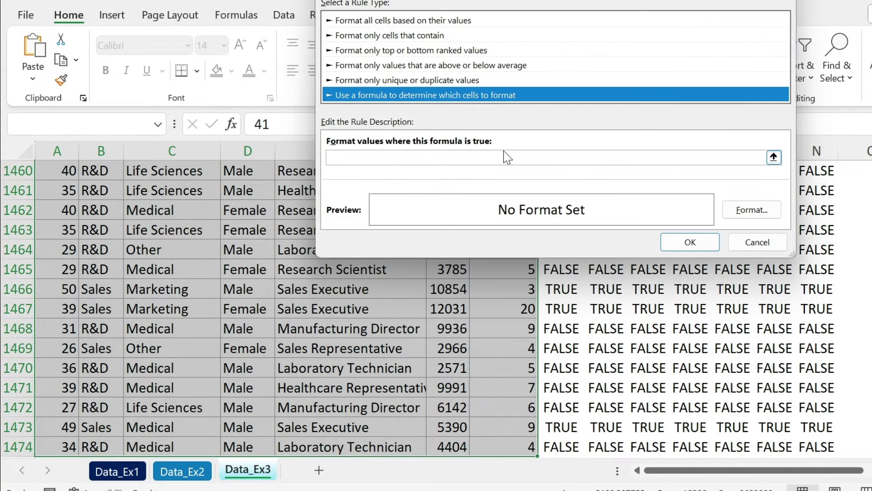
left_click(522, 158)
key("ctrl+v")
left_click(752, 211)
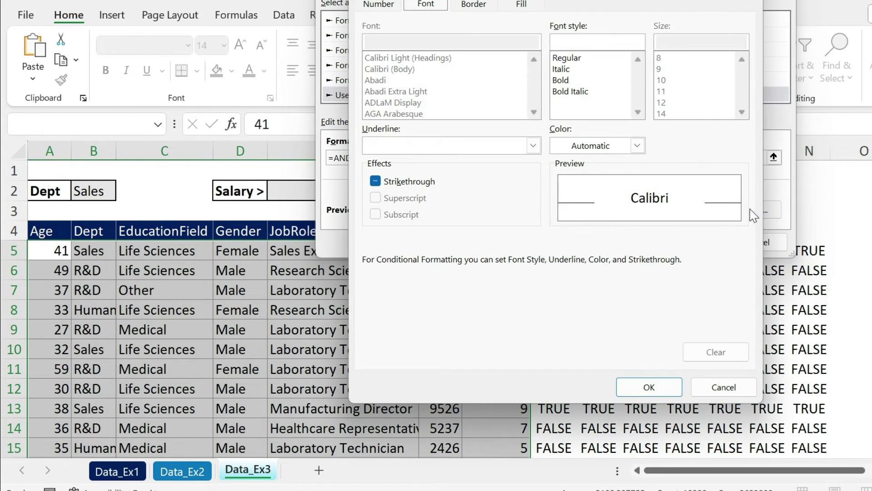
left_click(523, 6)
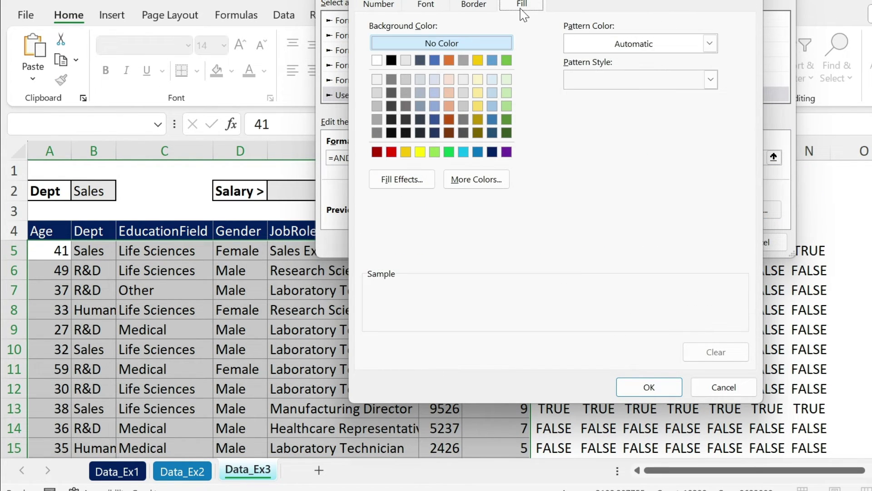
left_click(479, 107)
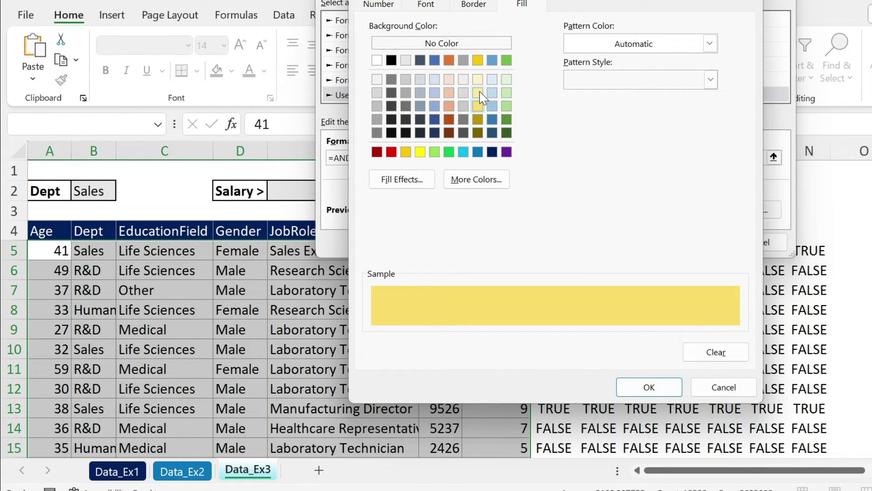
left_click(649, 387)
left_click(684, 248)
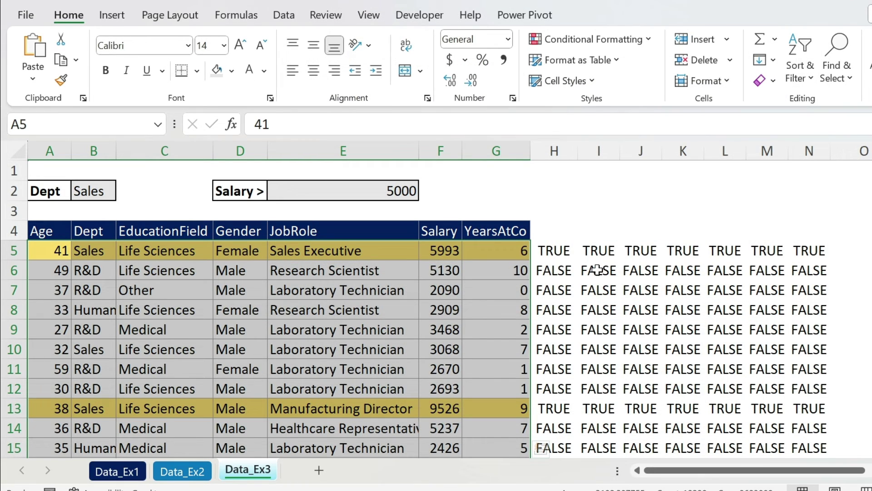
Change the Salary threshold in E2 to 3000
left_click(593, 269)
left_click(341, 192)
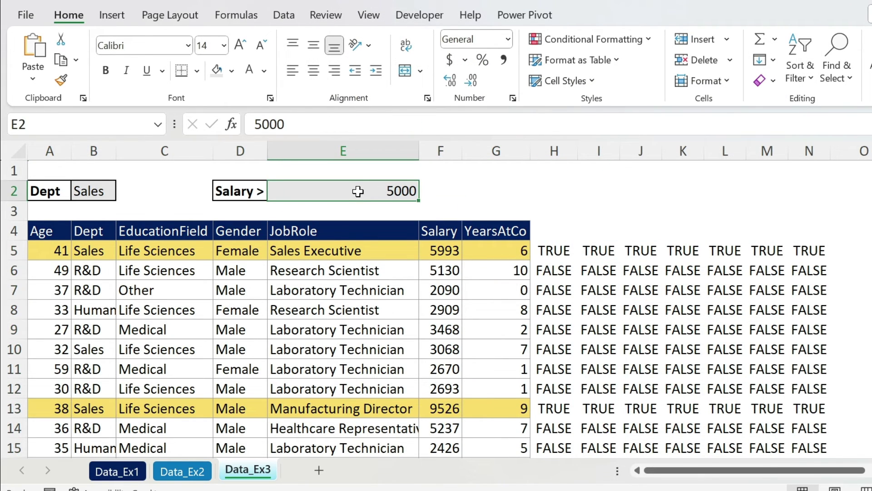
type("3000")
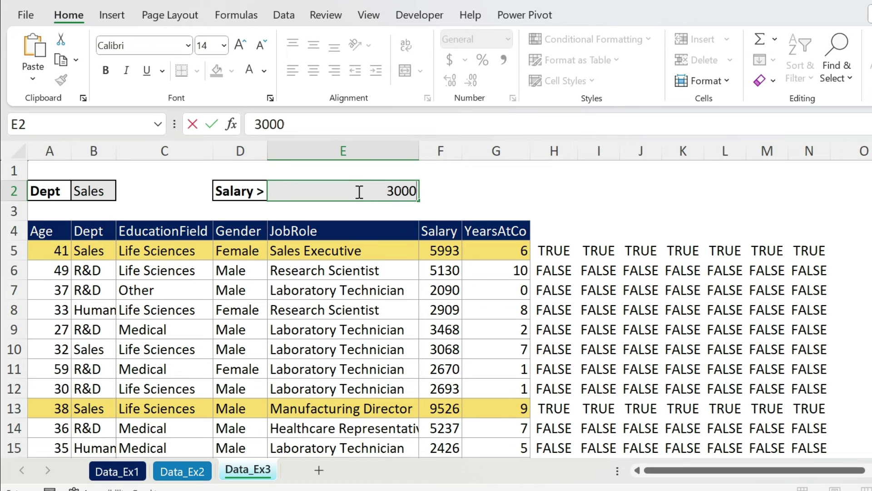
key("Return")
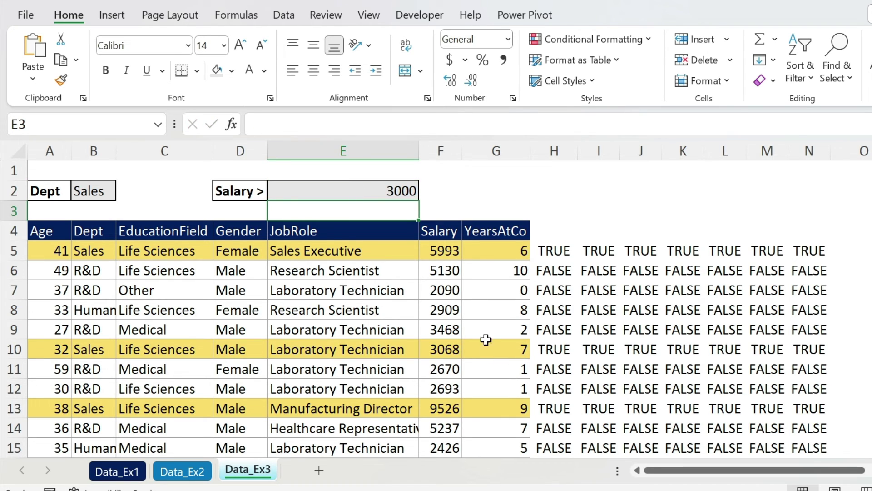
Switch the Dept choice in B2 to R&D
left_click(104, 190)
left_click(123, 193)
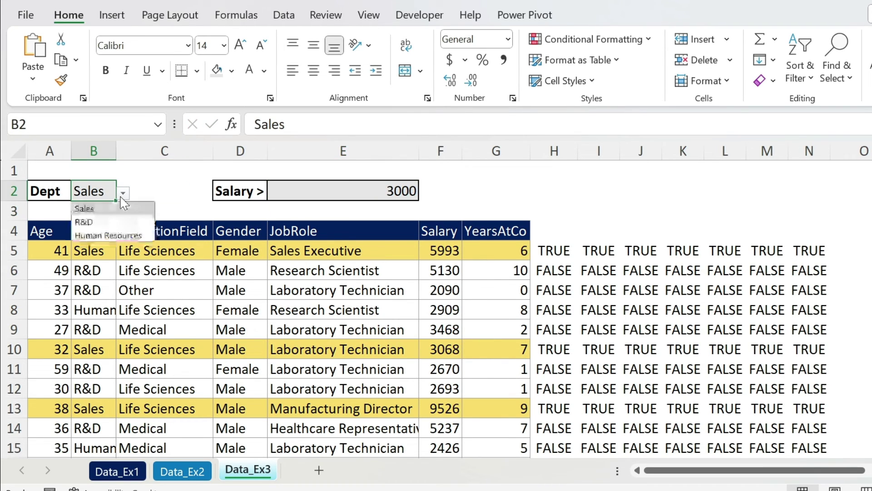
left_click(98, 220)
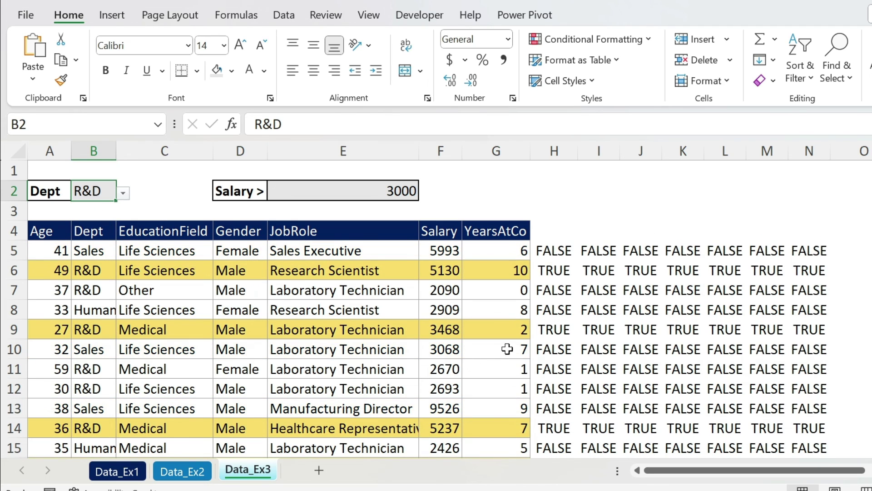